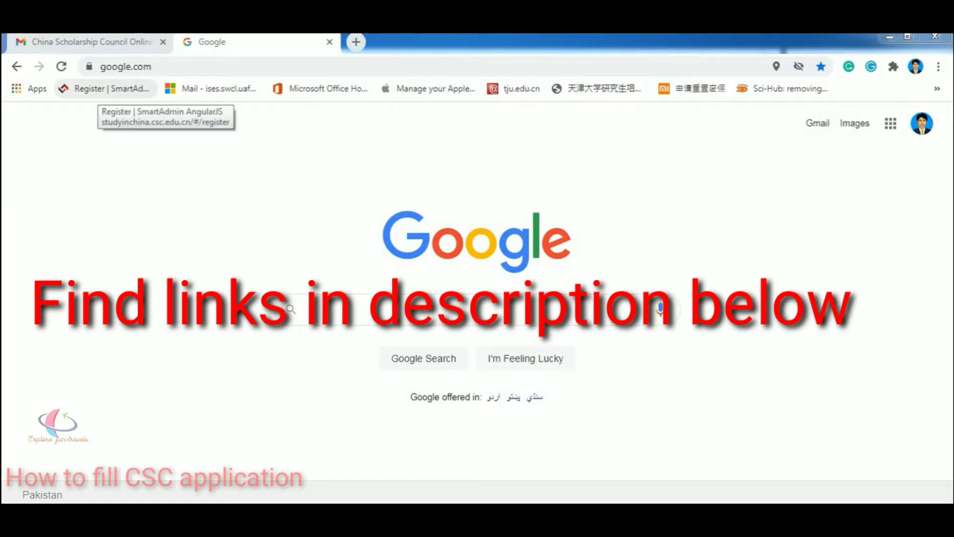
# Step: Open the scholarship registration page and fill in the username akduihhfc and the applicant's e-mail address
pyautogui.click(104, 89)
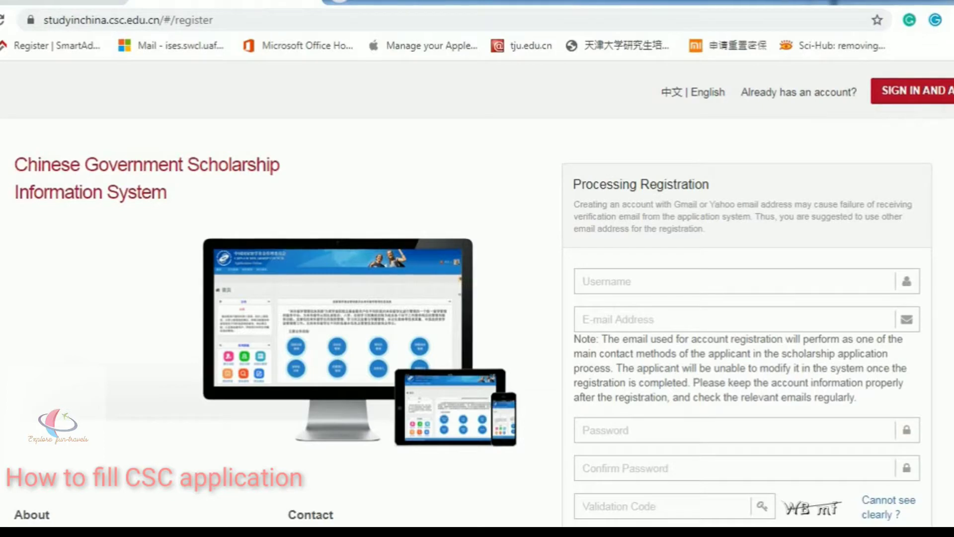
pyautogui.click(605, 279)
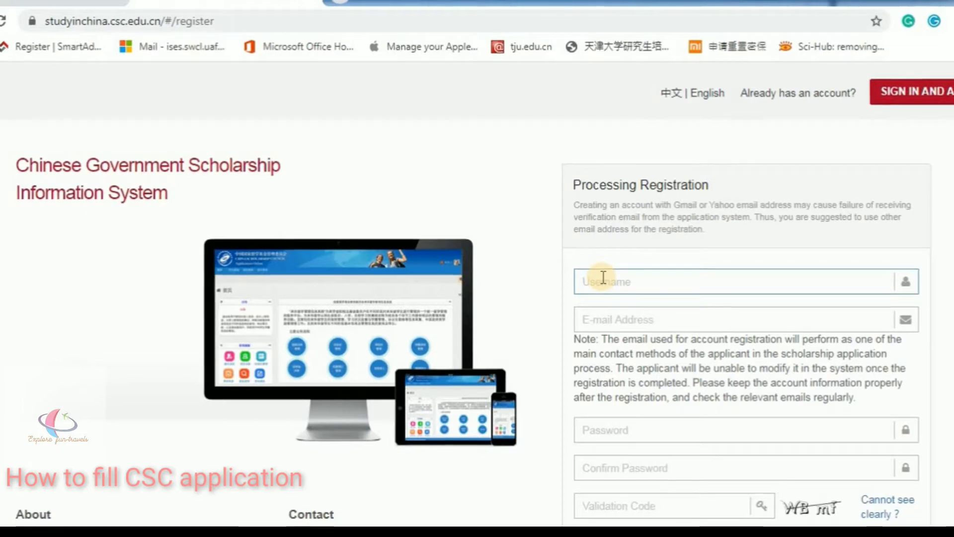
pyautogui.click(603, 278)
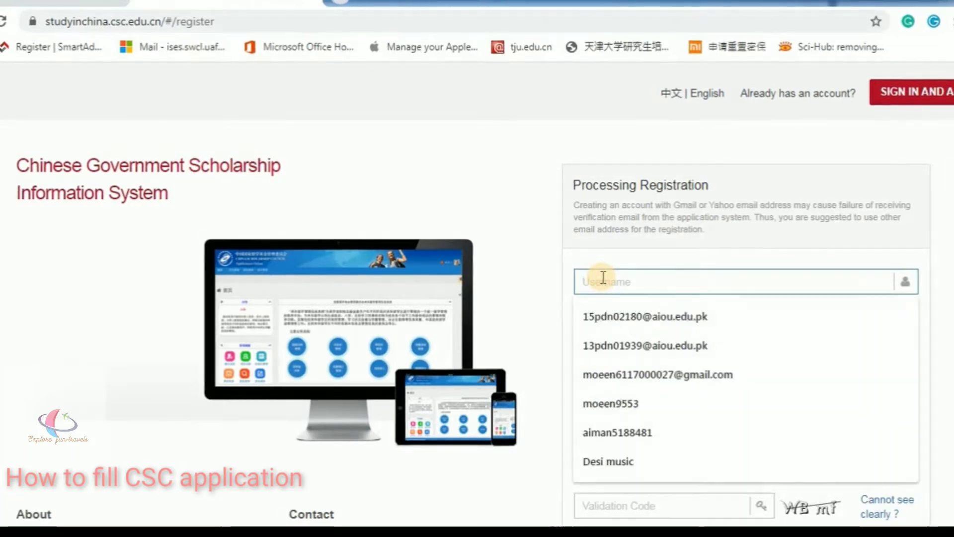
pyautogui.write('akdshhfc')
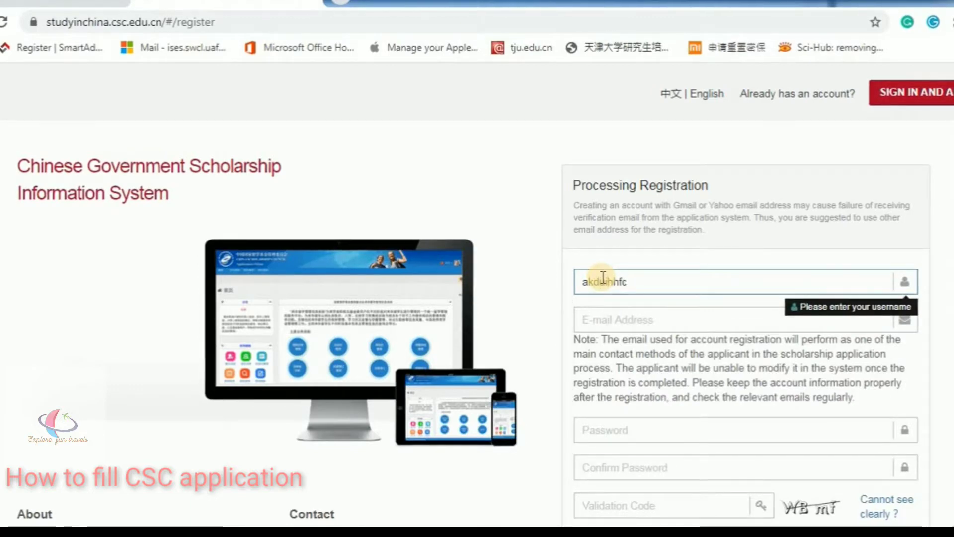
pyautogui.click(625, 320)
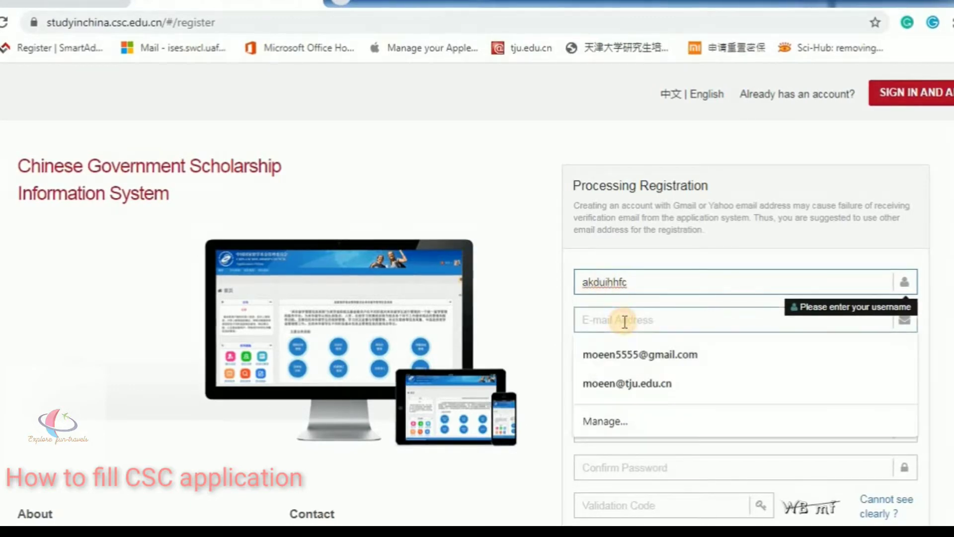
pyautogui.click(639, 355)
# Step: Examine the remaining registration fields for the password, password confirmation and validation code, and the e-mail entry
pyautogui.click(629, 427)
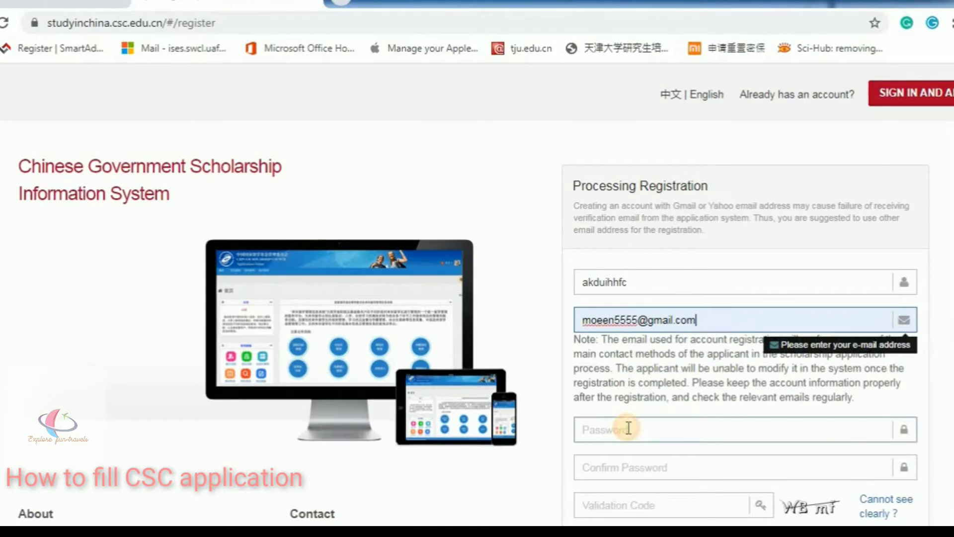
pyautogui.click(612, 477)
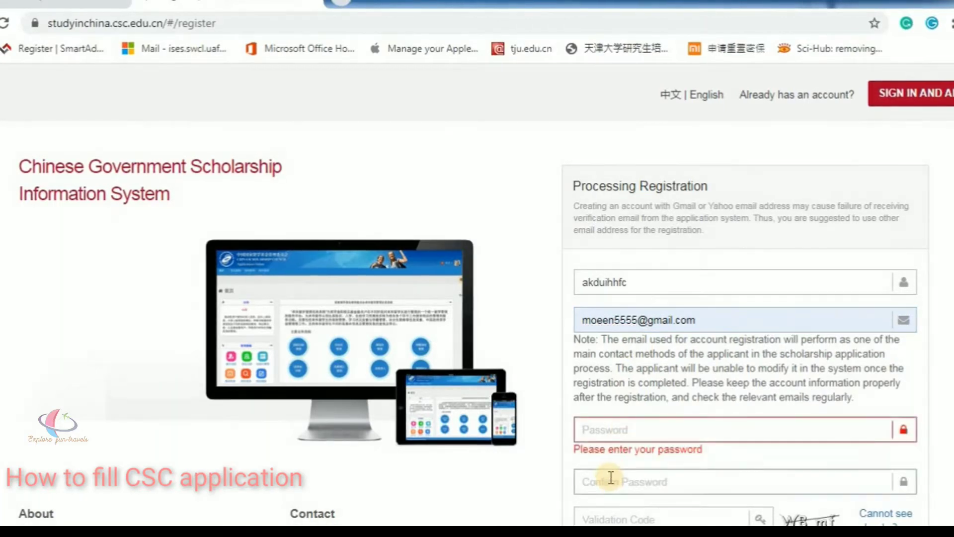
pyautogui.click(611, 478)
pyautogui.click(615, 512)
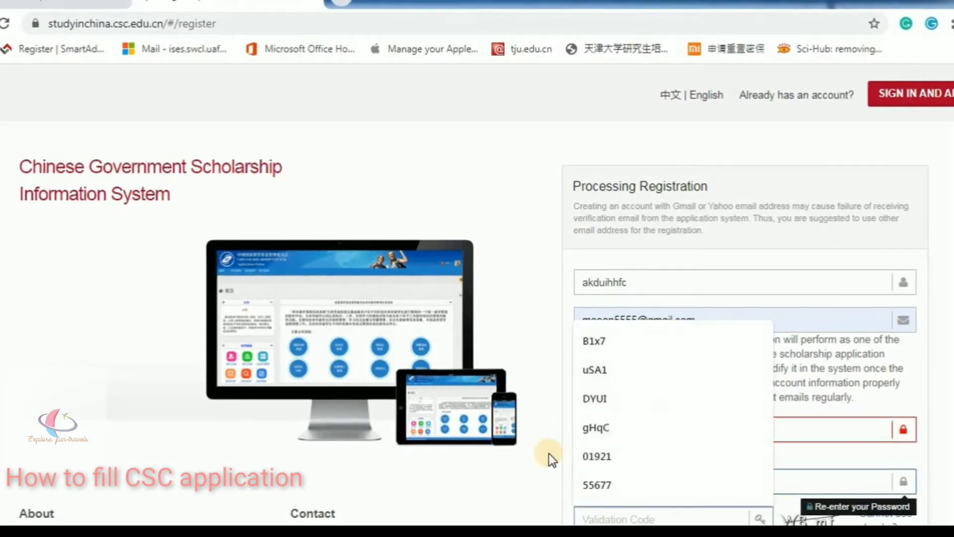
pyautogui.scroll(-2, 734, 356)
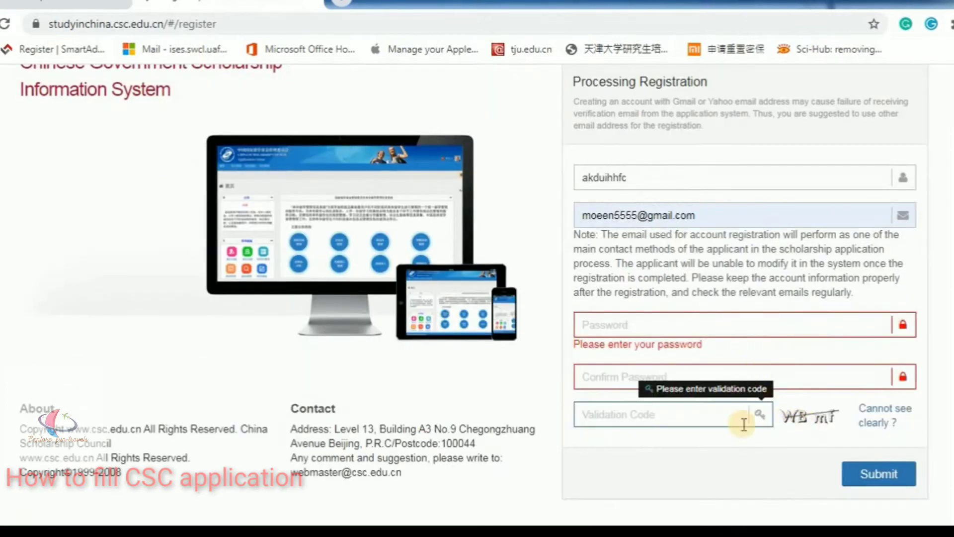
pyautogui.click(897, 512)
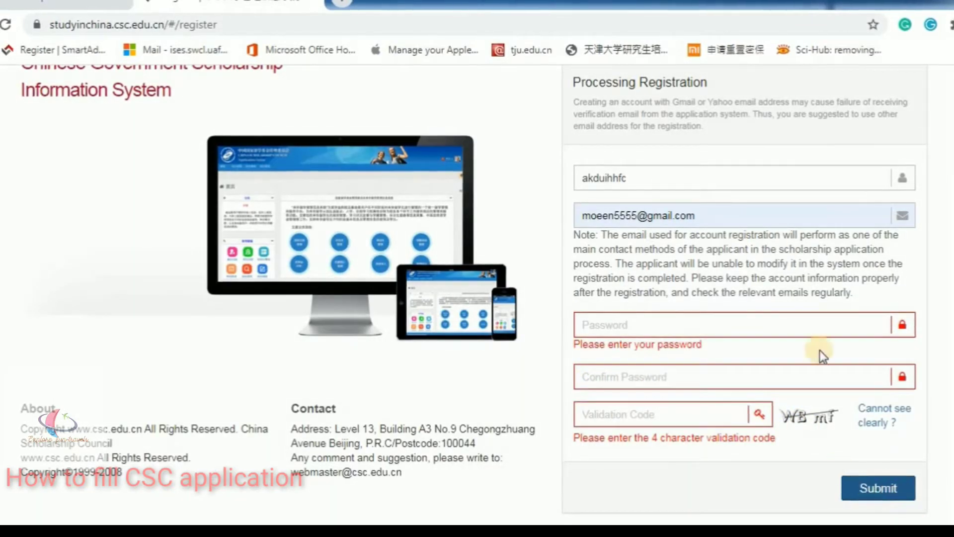
pyautogui.click(705, 216)
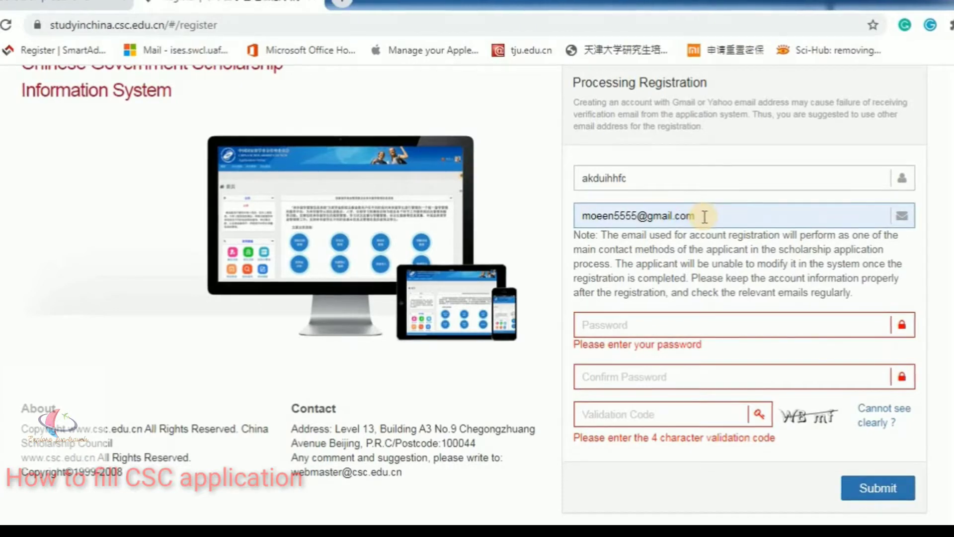
# Step: Switch to Gmail, follow the account activation link in the China Scholarship Council e-mail, and close the old registration page
pyautogui.click(103, 118)
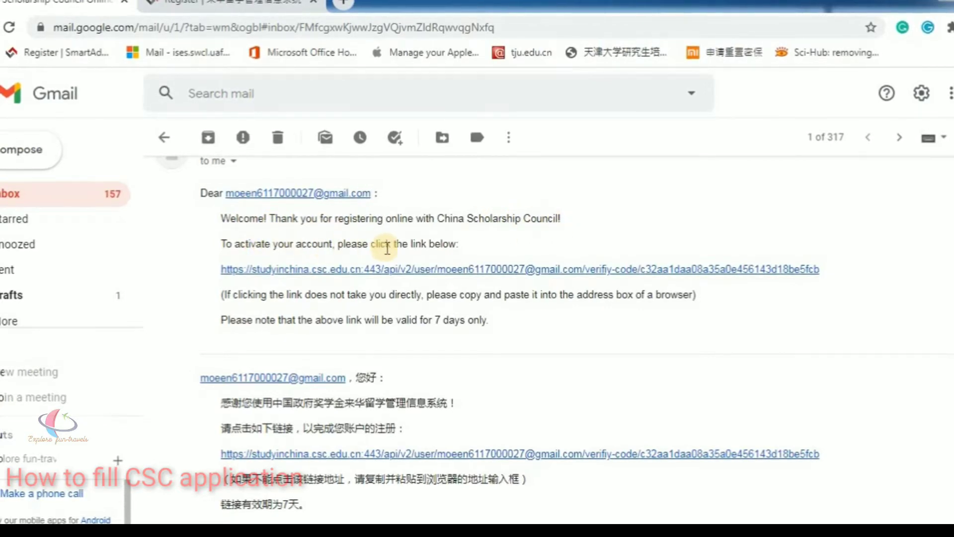
pyautogui.click(435, 271)
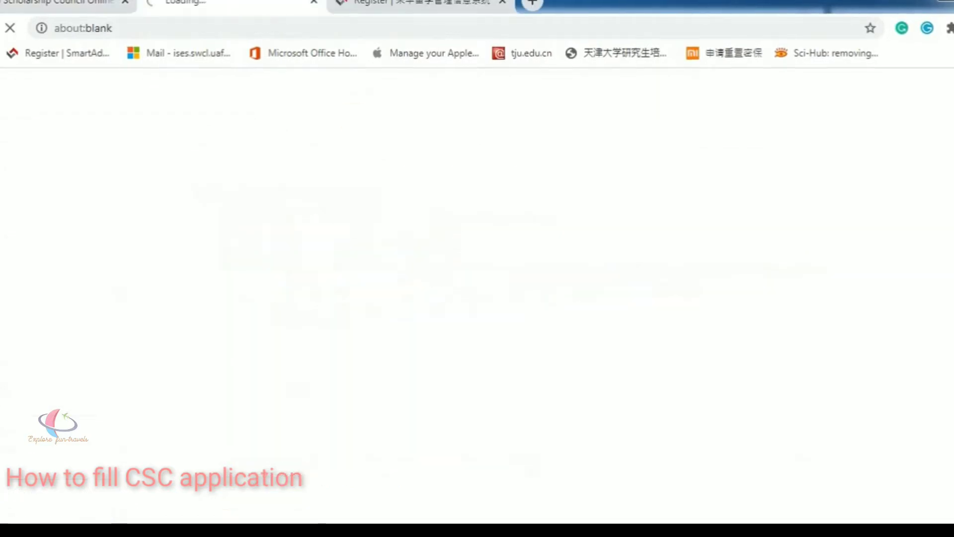
pyautogui.click(502, 4)
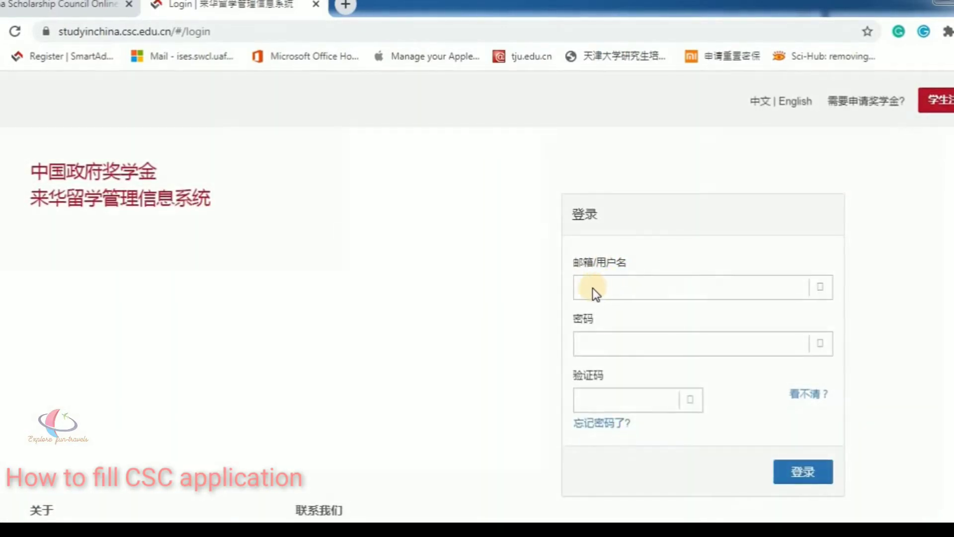
# Step: Fill in the account username and password on the scholarship system's sign-in form
pyautogui.click(599, 286)
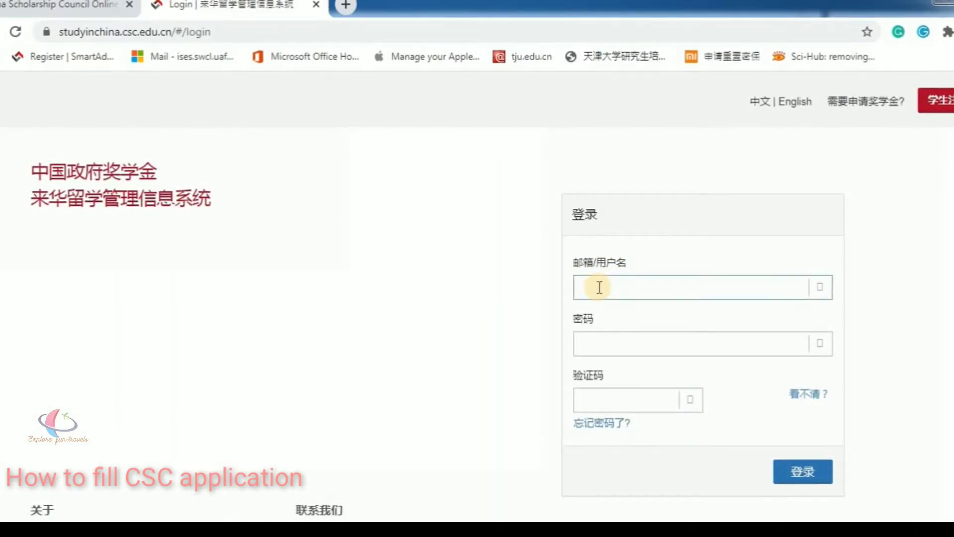
pyautogui.click(599, 286)
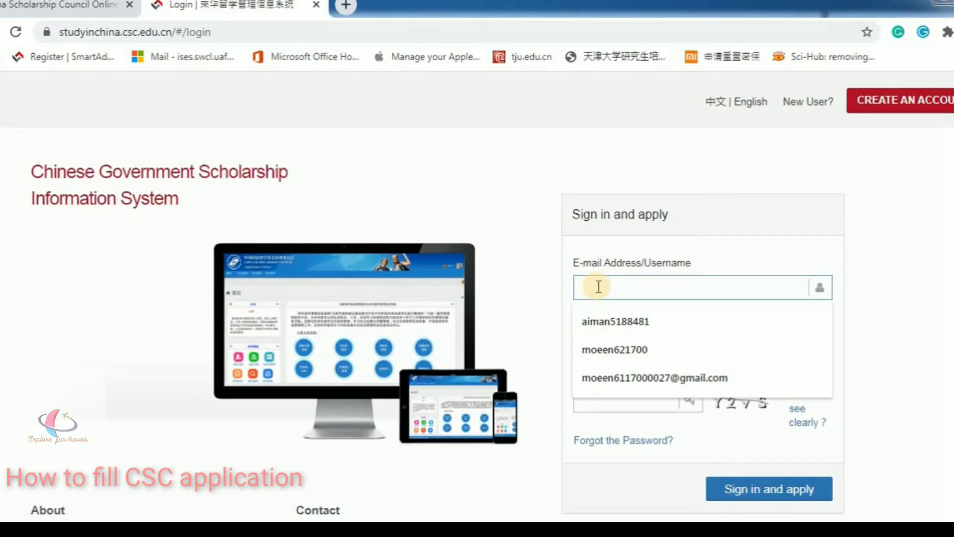
pyautogui.click(615, 350)
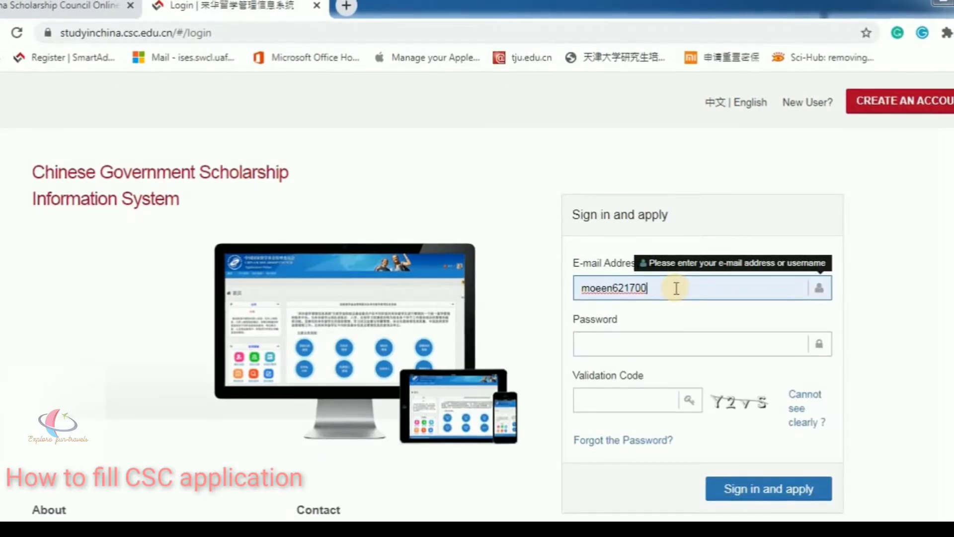
pyautogui.click(632, 341)
pyautogui.write('••••')
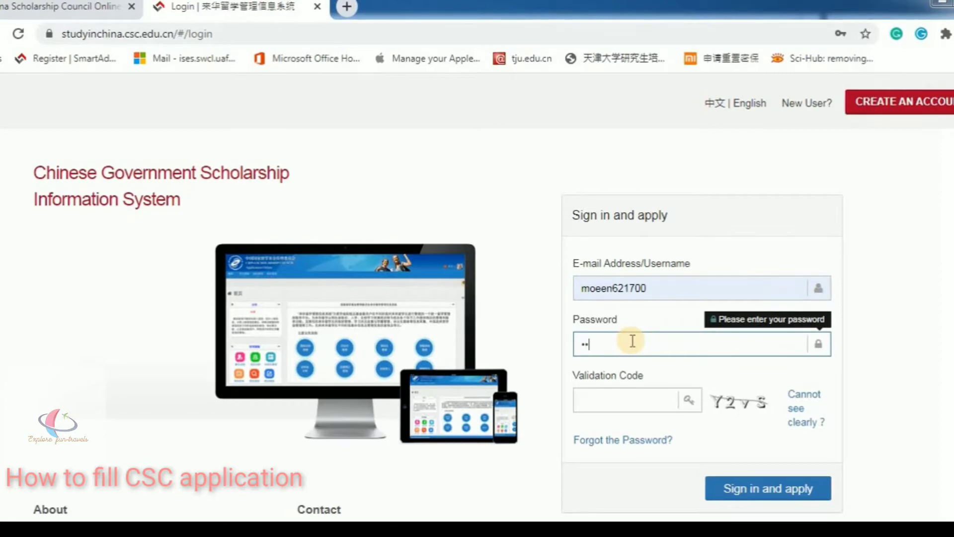
pyautogui.write('•••••')
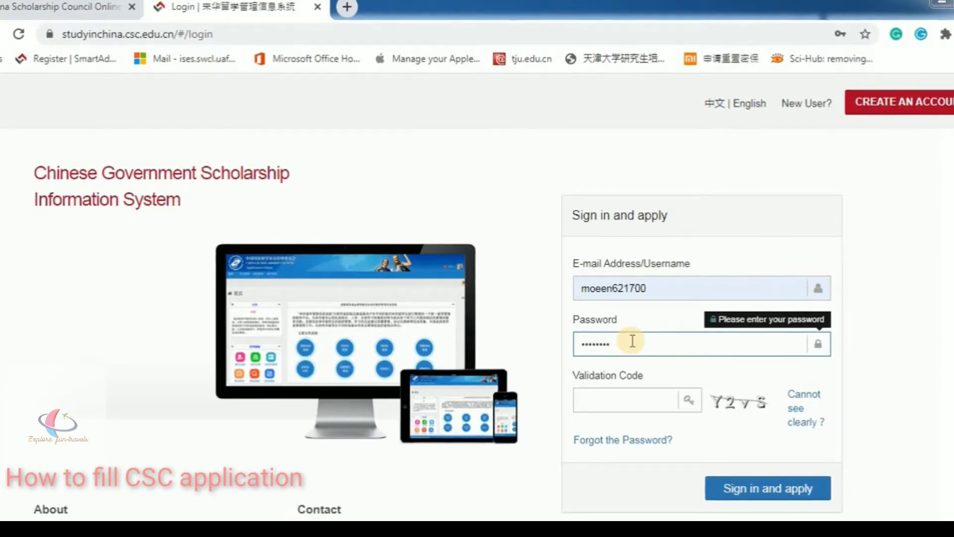
pyautogui.write('••')
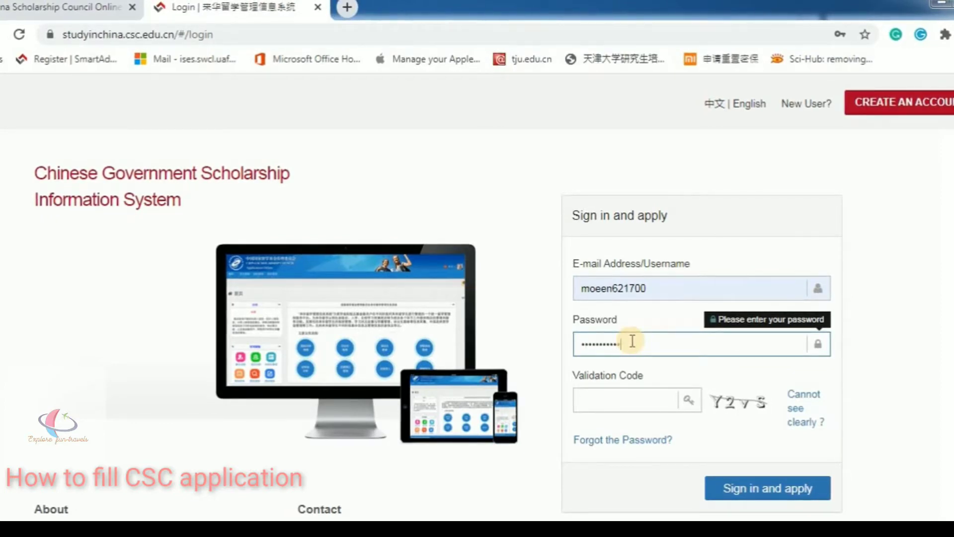
# Step: Enter the validation code shown in the image and sign in to the scholarship system
pyautogui.click(634, 395)
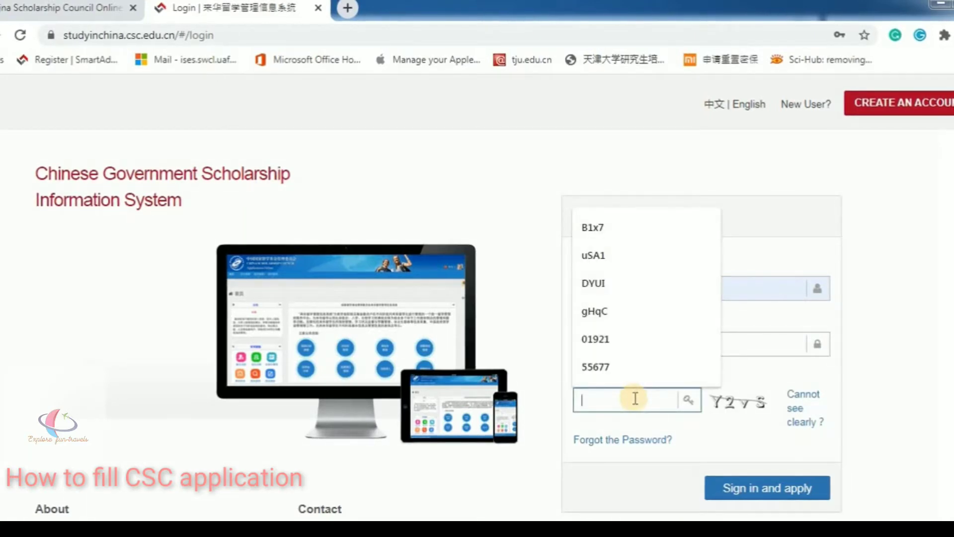
pyautogui.write('Y2')
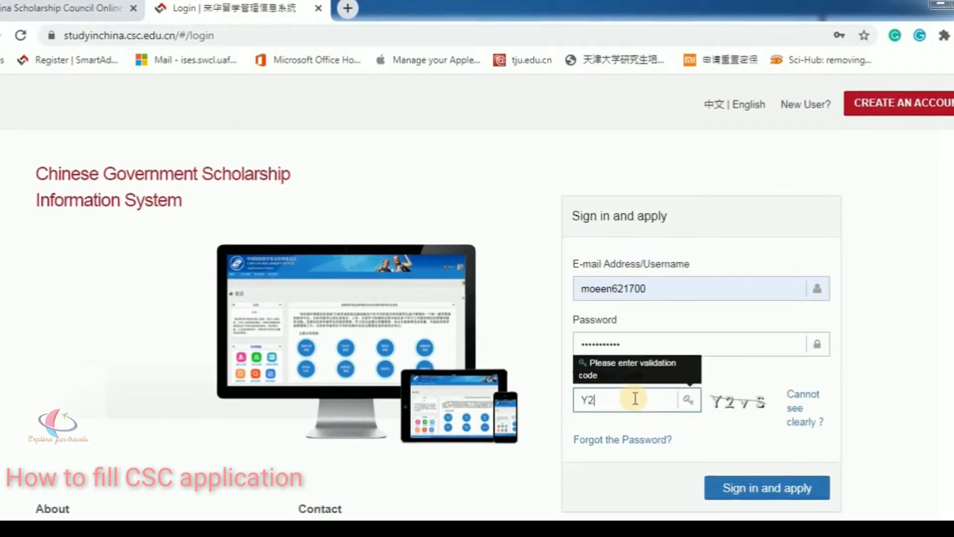
pyautogui.write('v3')
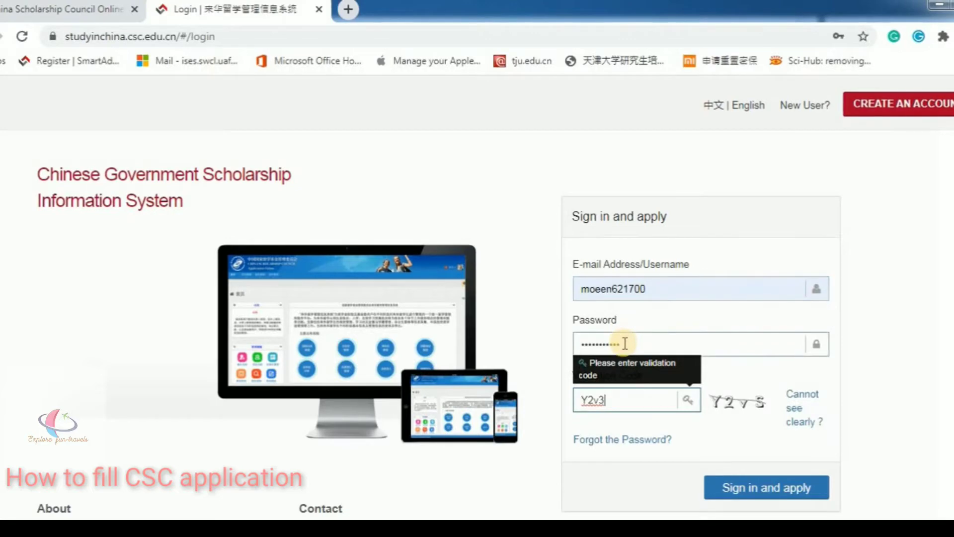
pyautogui.click(750, 492)
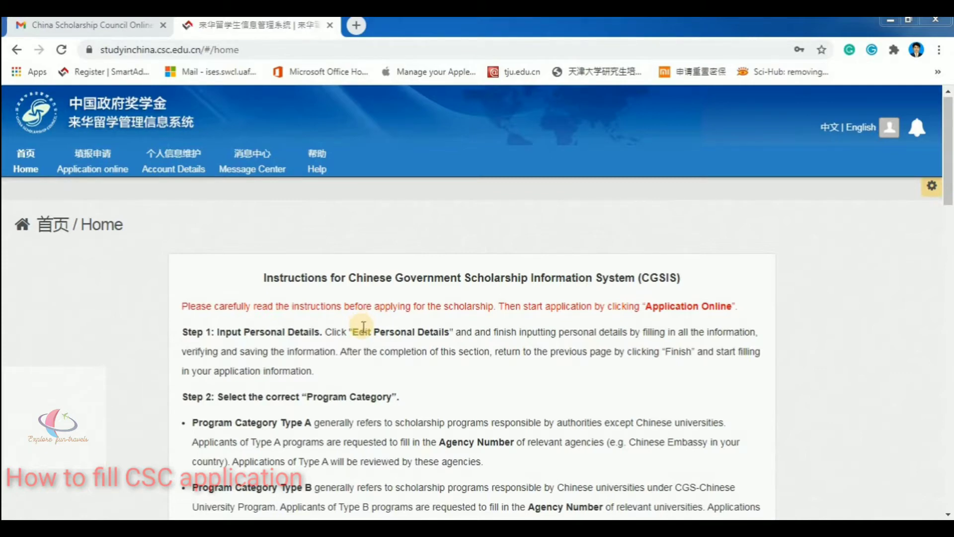
# Step: Read through the application instructions on the home page, from the personal details step to the closing notes
pyautogui.scroll(-5, 369, 341)
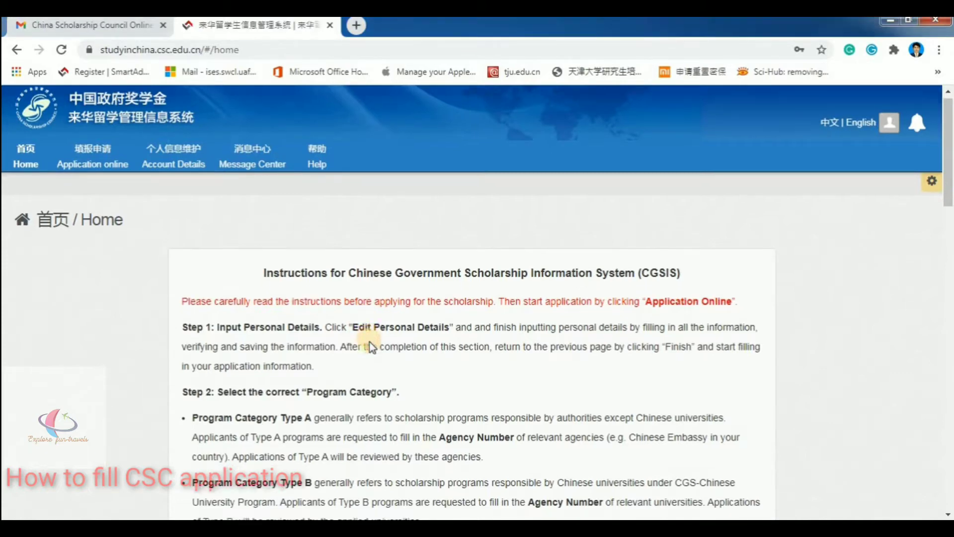
pyautogui.scroll(-6, 370, 341)
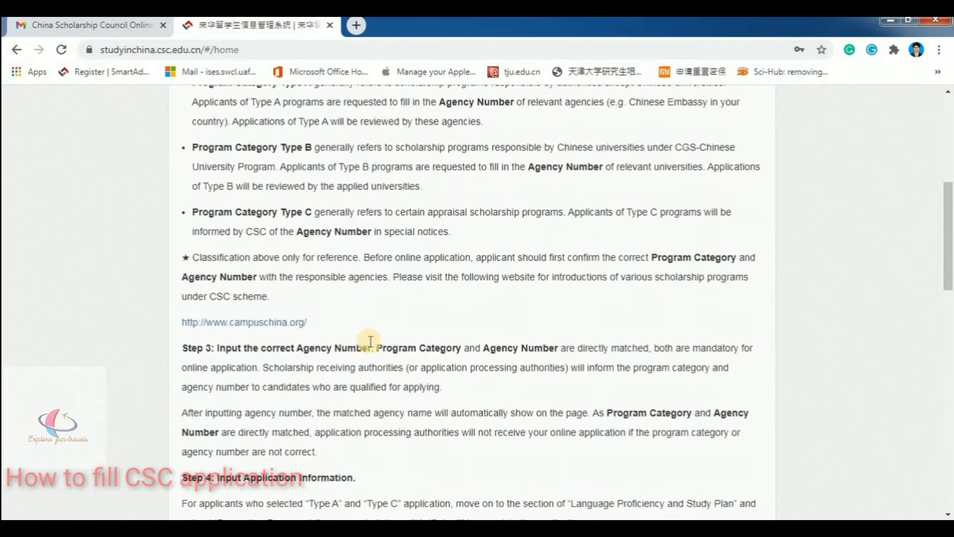
pyautogui.scroll(-4, 370, 341)
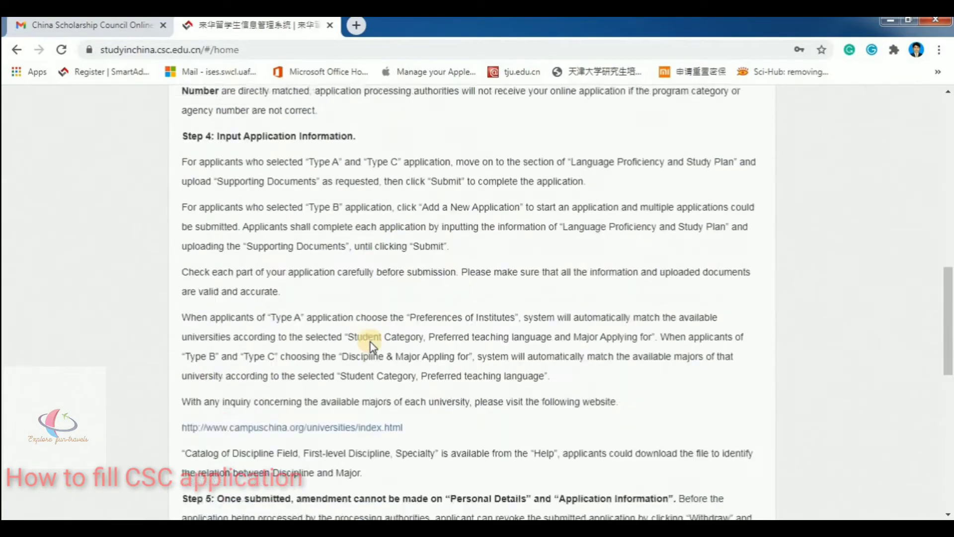
pyautogui.scroll(-7, 371, 342)
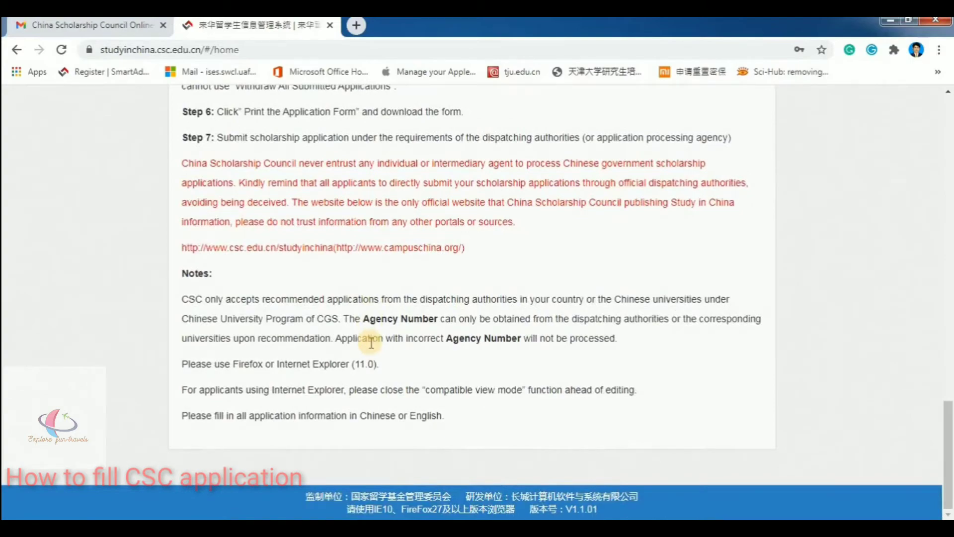
pyautogui.scroll(8, 370, 342)
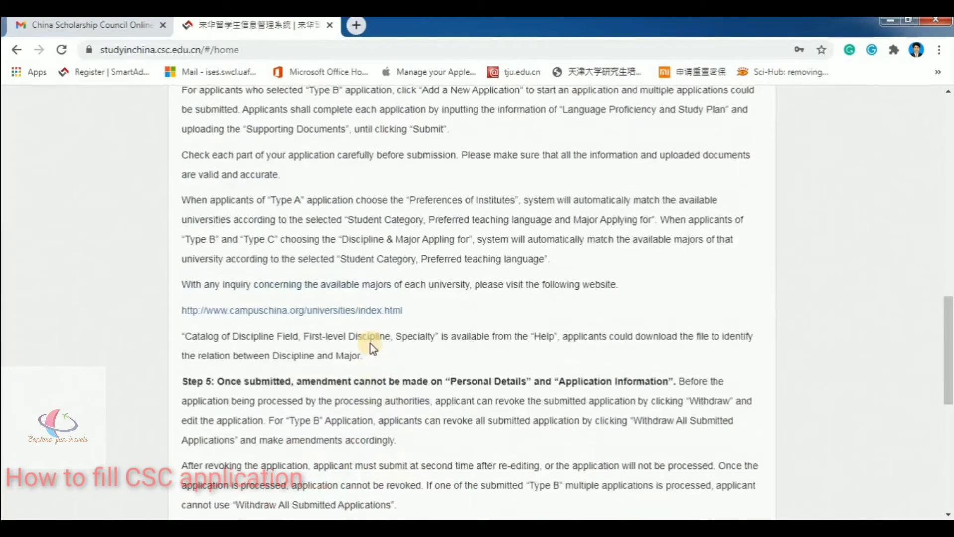
pyautogui.scroll(8, 370, 343)
pyautogui.scroll(8, 370, 342)
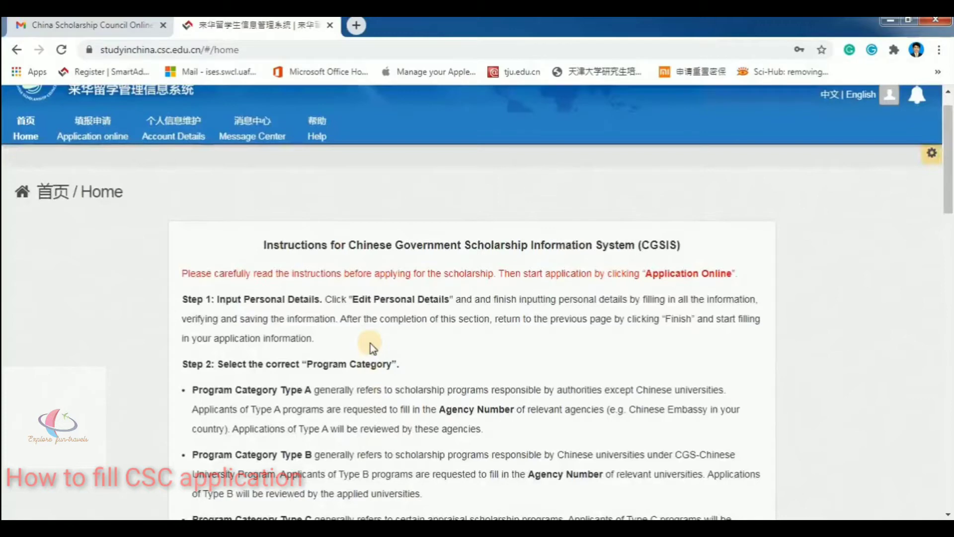
pyautogui.scroll(1, 371, 343)
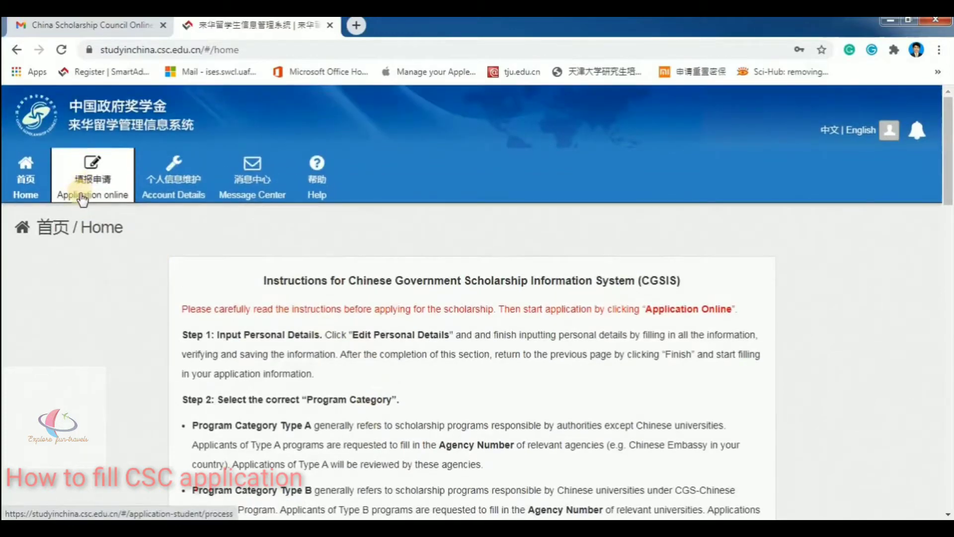
# Step: Go to the online application and open the personal details for editing at the Personal Information section
pyautogui.click(76, 199)
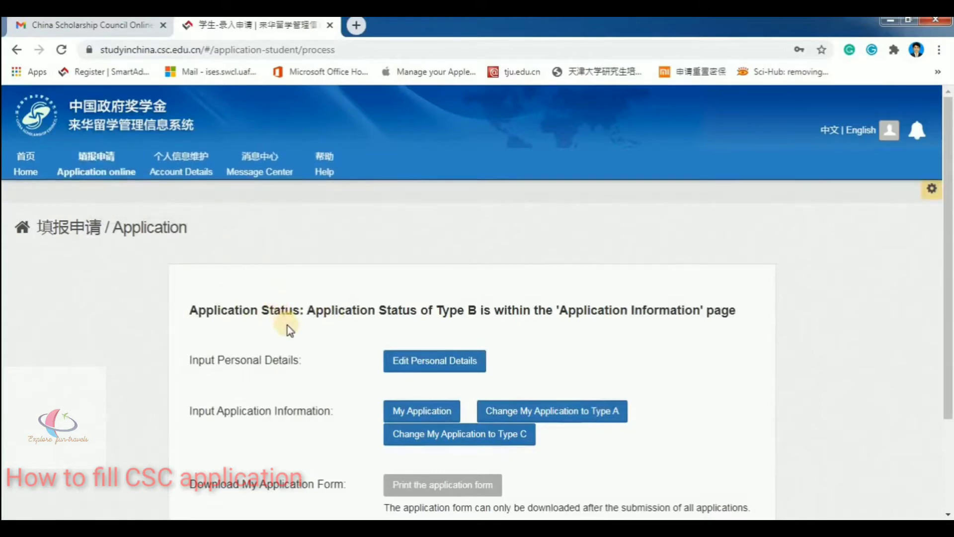
pyautogui.scroll(-1, 287, 330)
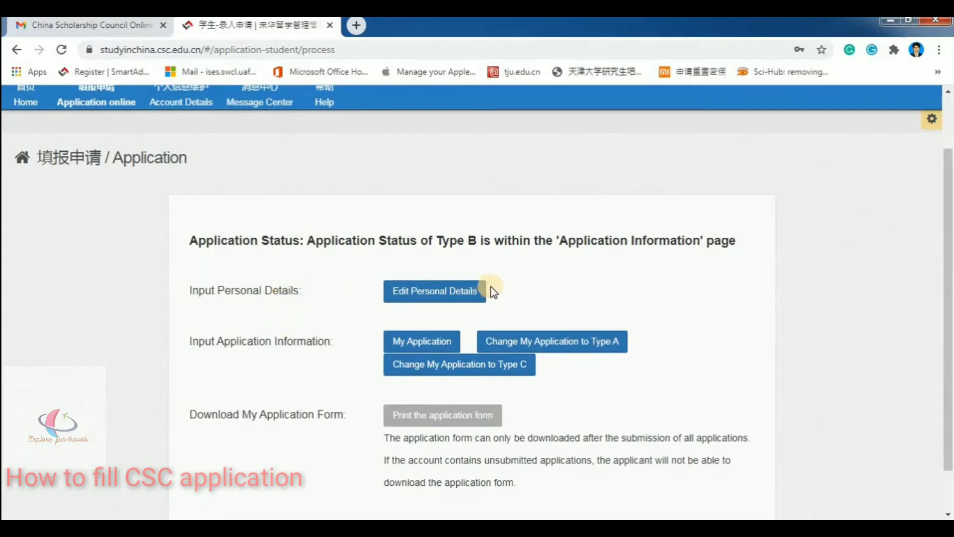
pyautogui.click(439, 293)
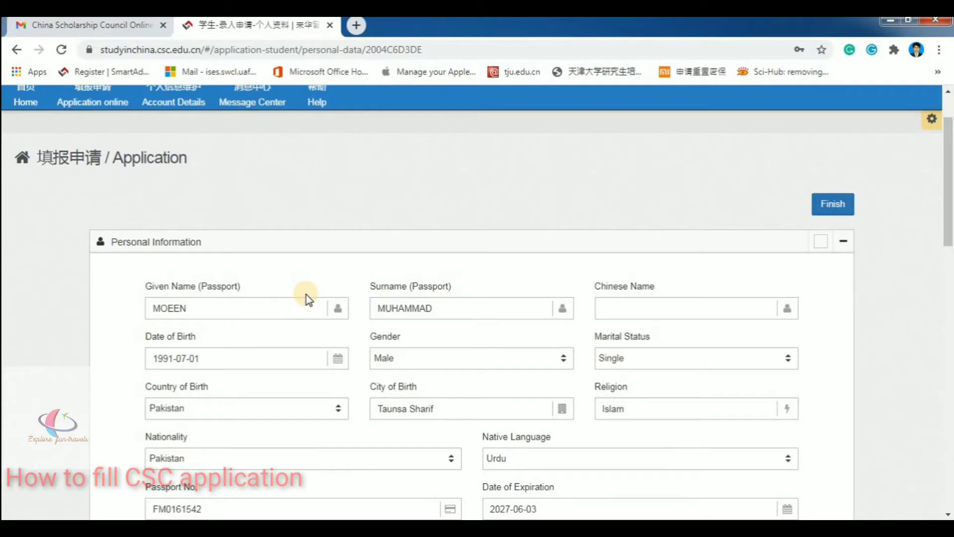
pyautogui.scroll(-1, 306, 294)
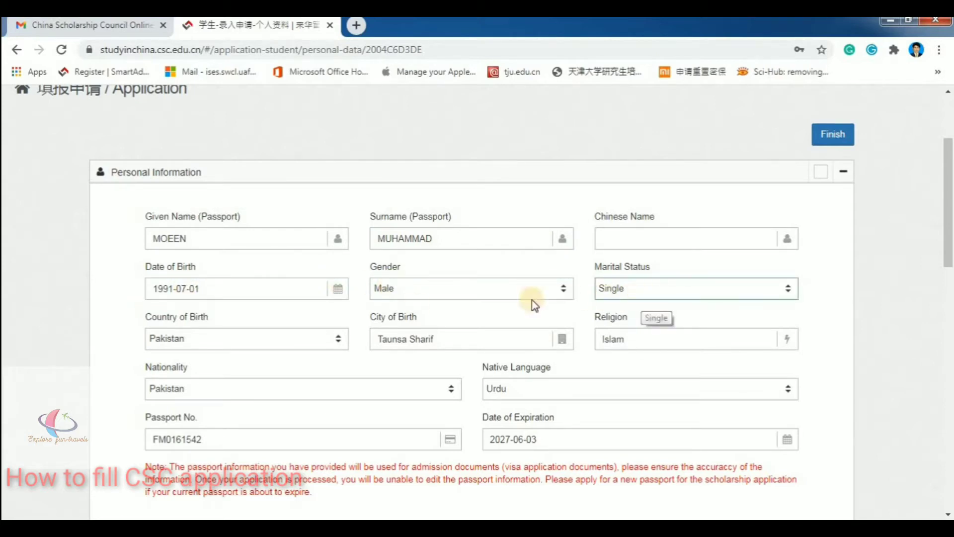
# Step: Check the country and city of birth, religion, nationality, native language, passport number and expiration date fields in Personal Information
pyautogui.click(231, 348)
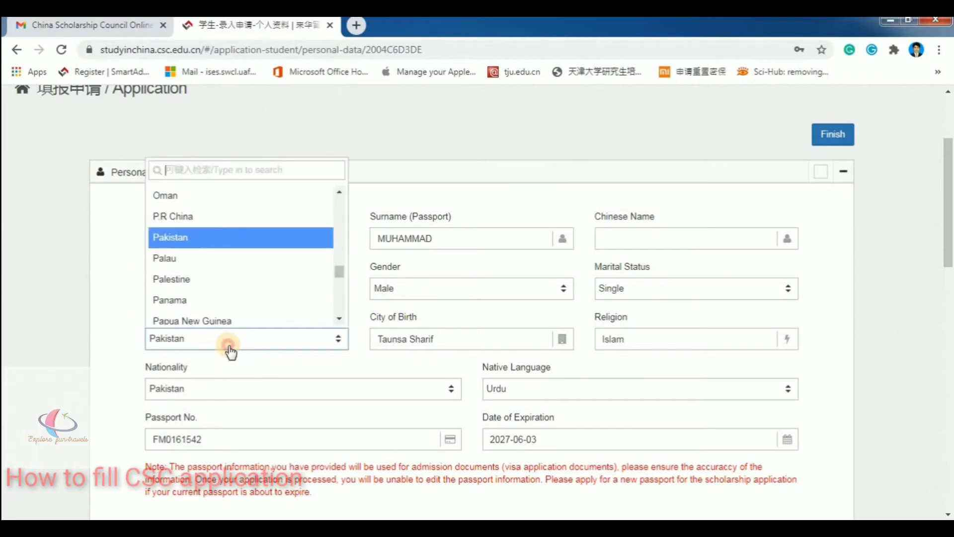
pyautogui.click(230, 349)
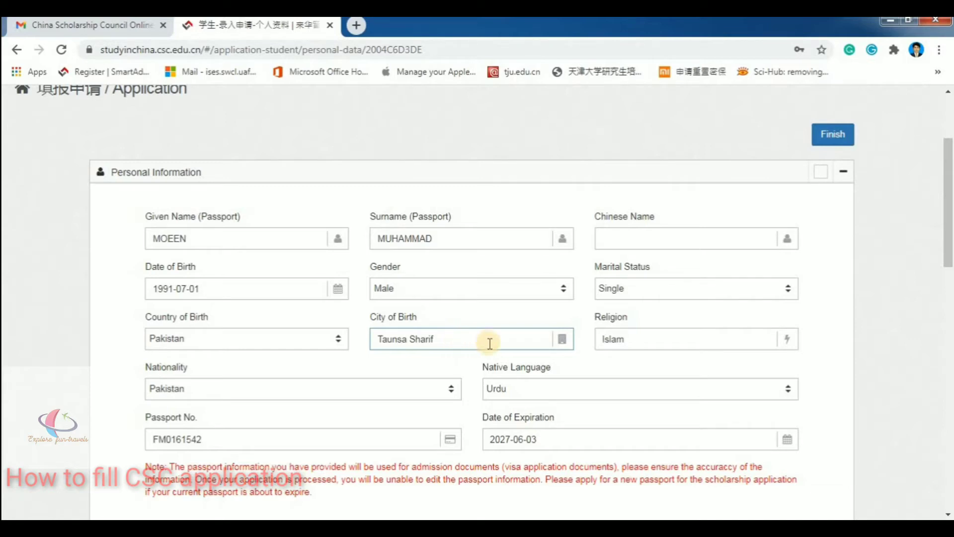
pyautogui.click(653, 339)
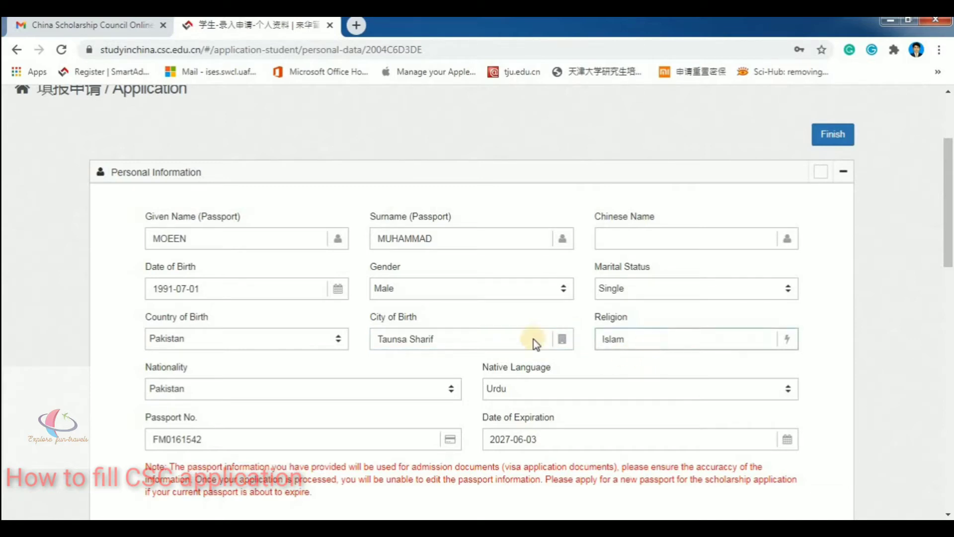
pyautogui.click(308, 390)
pyautogui.click(560, 393)
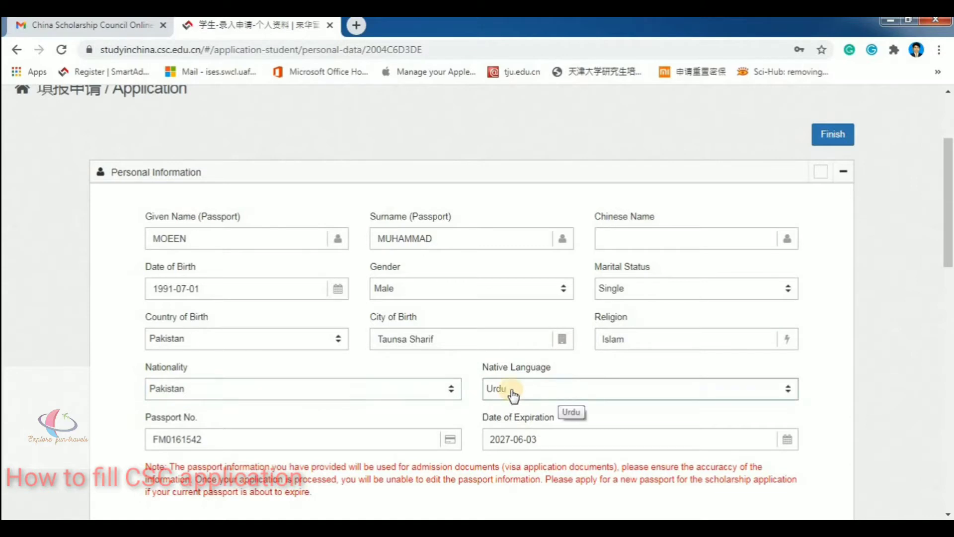
pyautogui.click(254, 446)
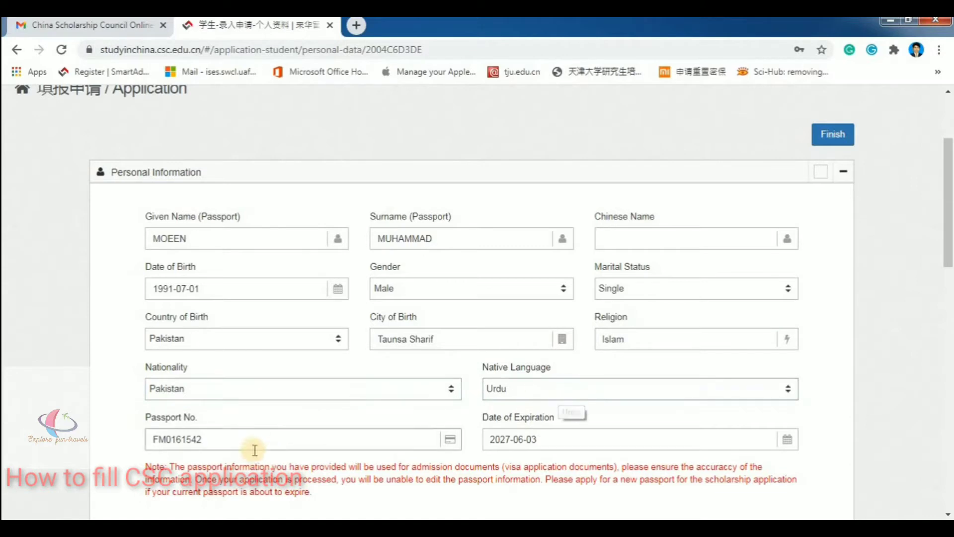
pyautogui.click(571, 443)
# Step: Read the note on passport accuracy and validity below the passport fields and check the passport number entry
pyautogui.scroll(-3, 569, 426)
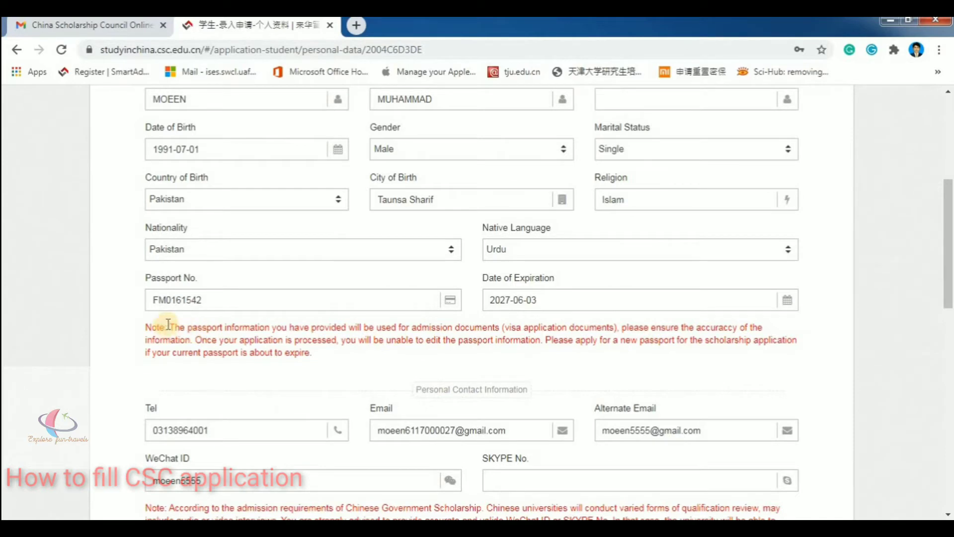
pyautogui.moveTo(167, 327); pyautogui.dragTo(313, 356)
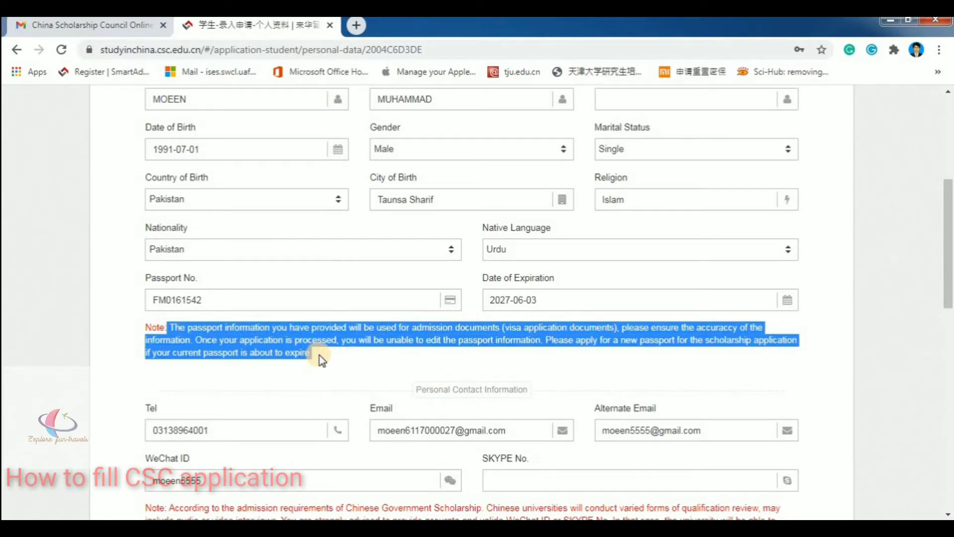
pyautogui.click(318, 356)
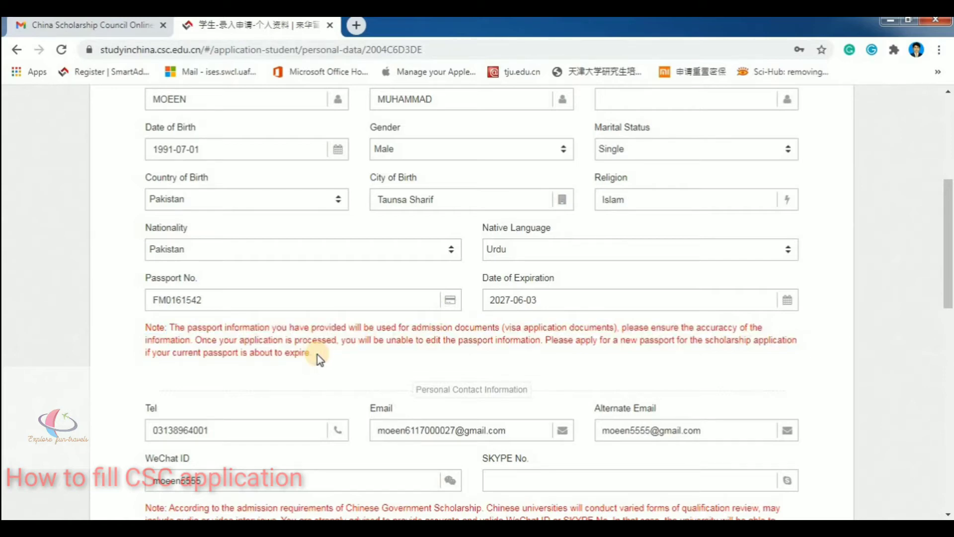
pyautogui.click(210, 296)
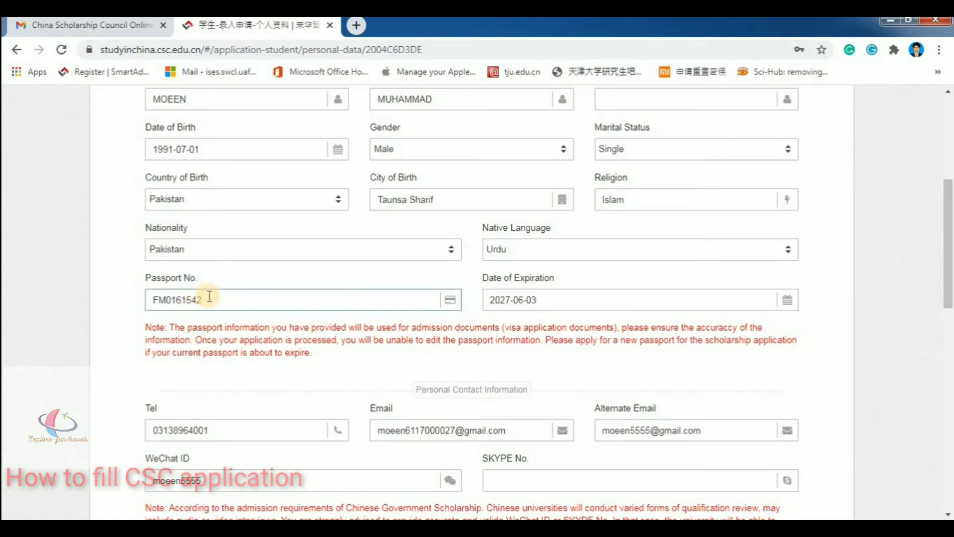
pyautogui.click(340, 326)
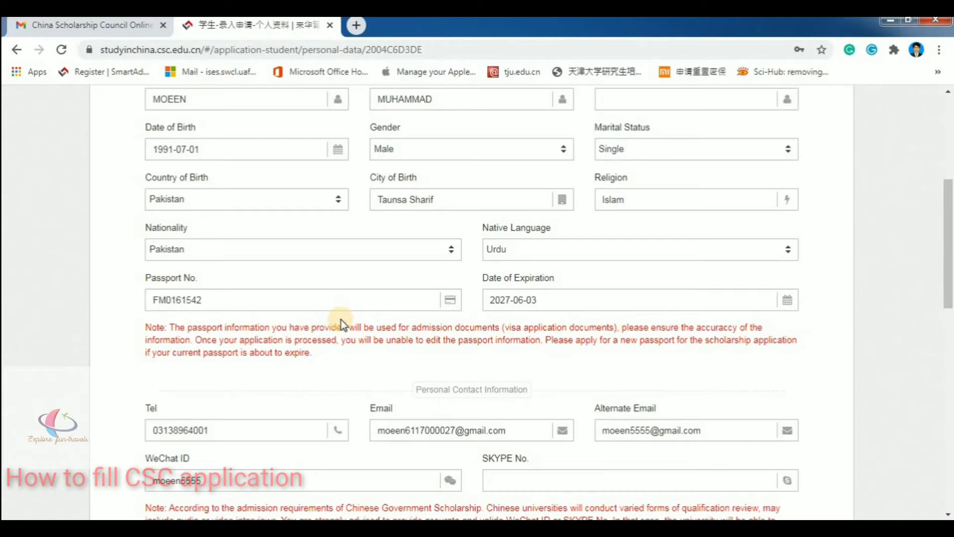
# Step: Review the personal contact, mailing address and emergency contact details, and verify and save the Personal Information section
pyautogui.scroll(-4, 276, 371)
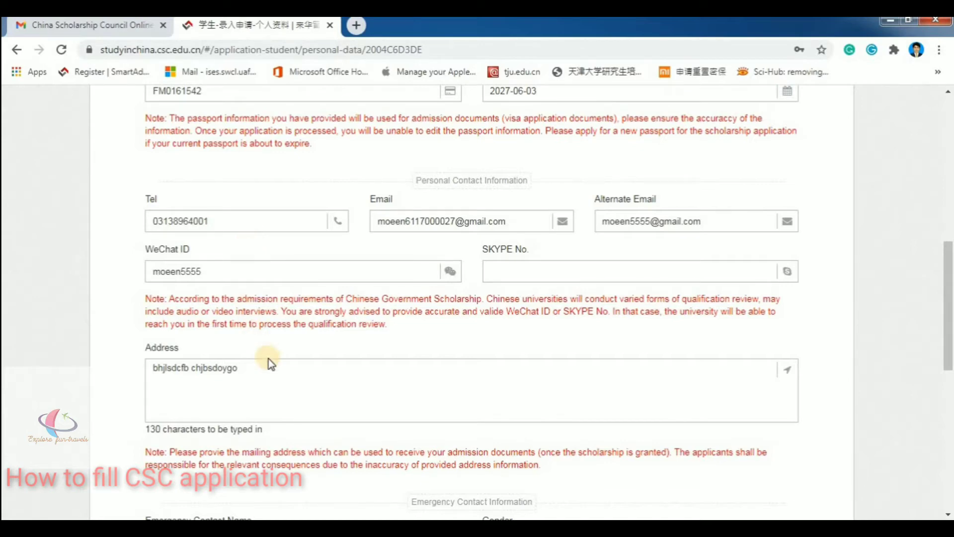
pyautogui.scroll(-1, 268, 359)
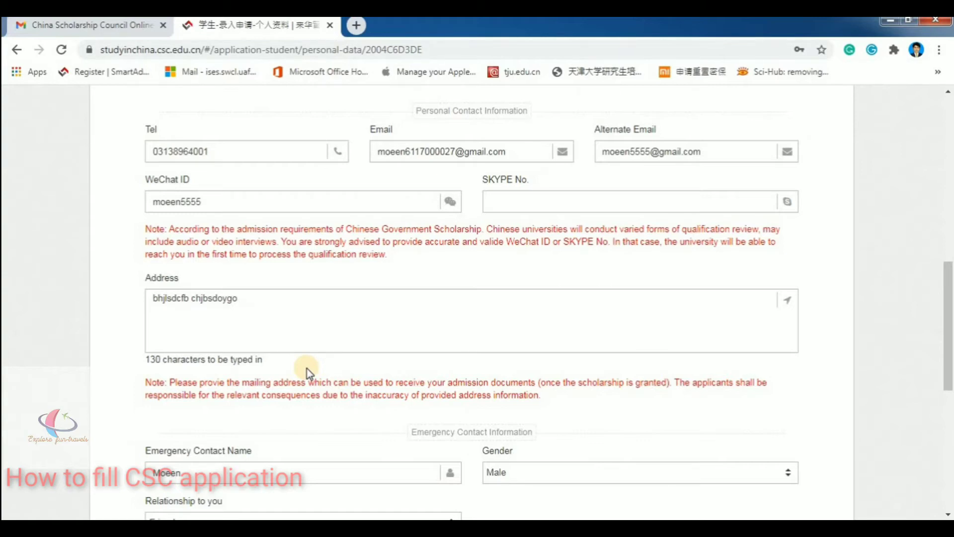
pyautogui.scroll(-4, 306, 368)
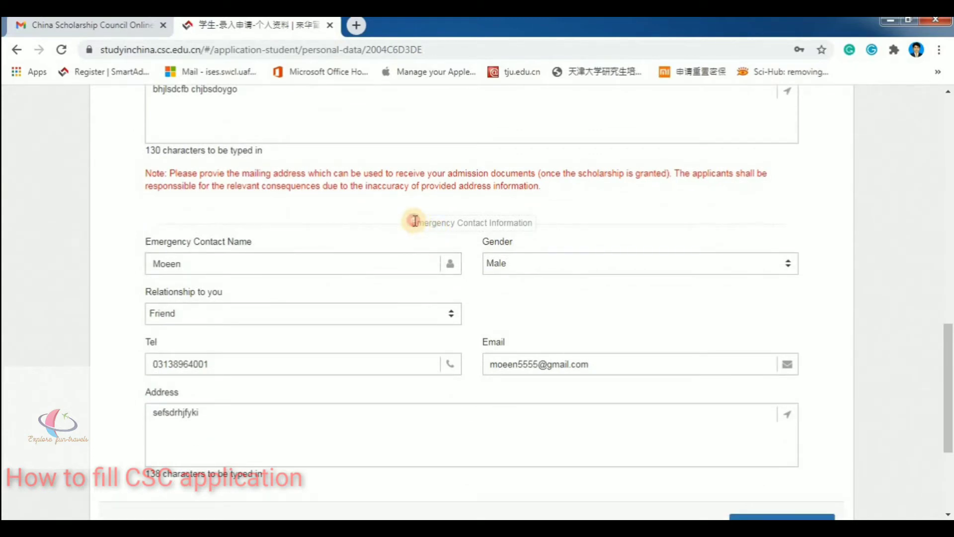
pyautogui.moveTo(411, 222); pyautogui.dragTo(537, 224)
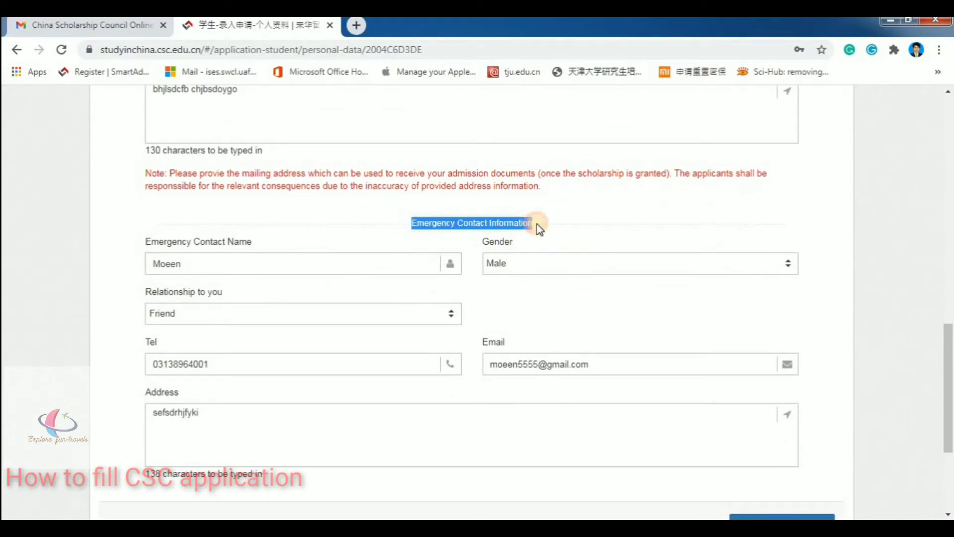
pyautogui.click(320, 237)
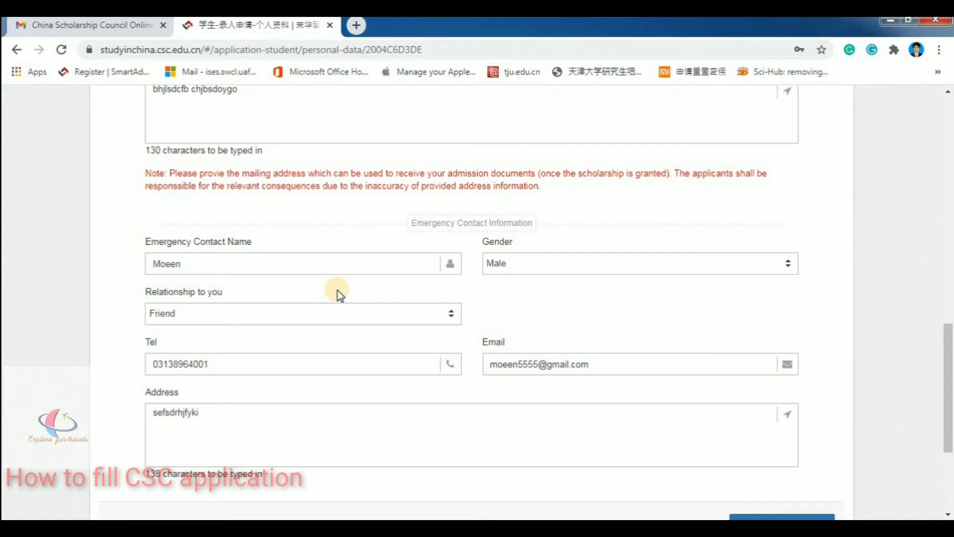
pyautogui.scroll(-3, 338, 290)
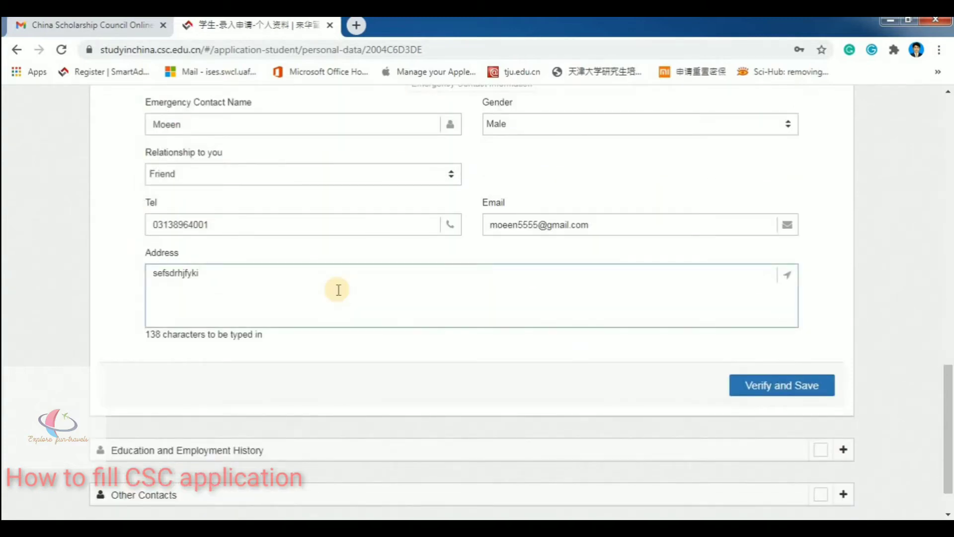
pyautogui.scroll(-1, 338, 290)
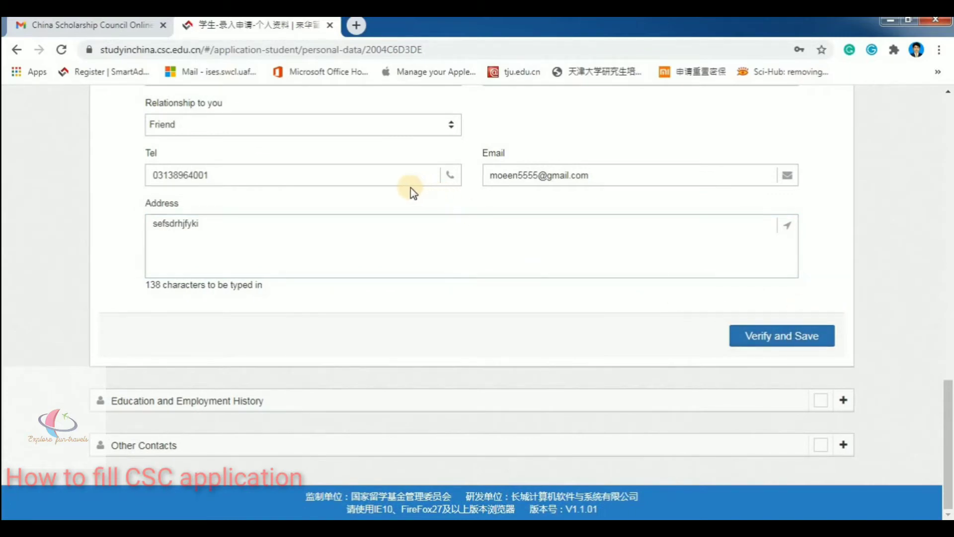
pyautogui.click(773, 341)
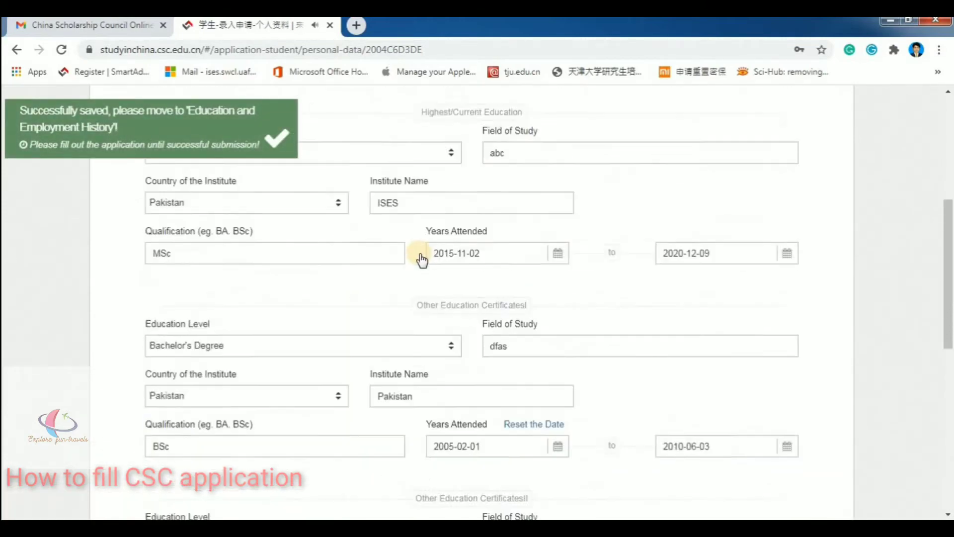
# Step: Review the highest or current education entry and both other education certificate blocks in Education and Employment History
pyautogui.scroll(3, 417, 261)
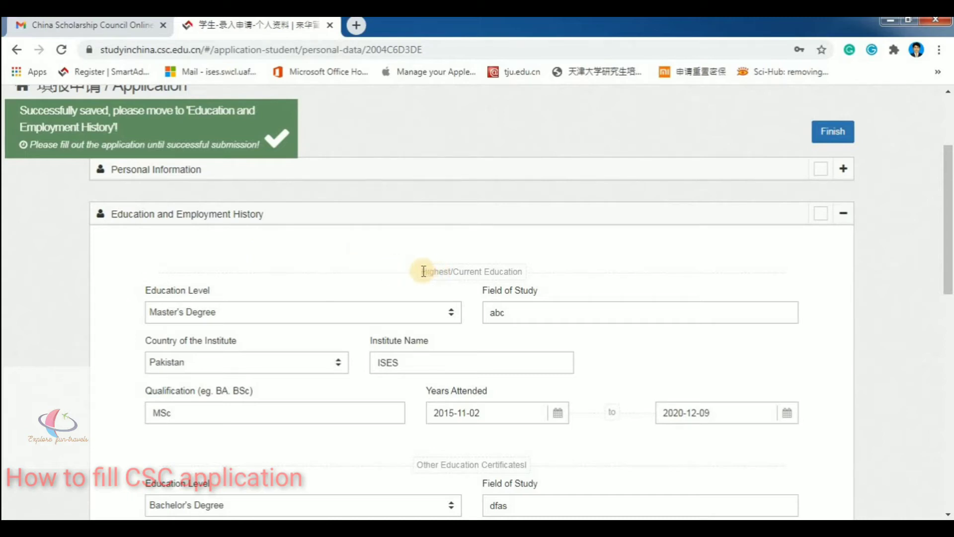
pyautogui.moveTo(421, 271); pyautogui.dragTo(524, 271)
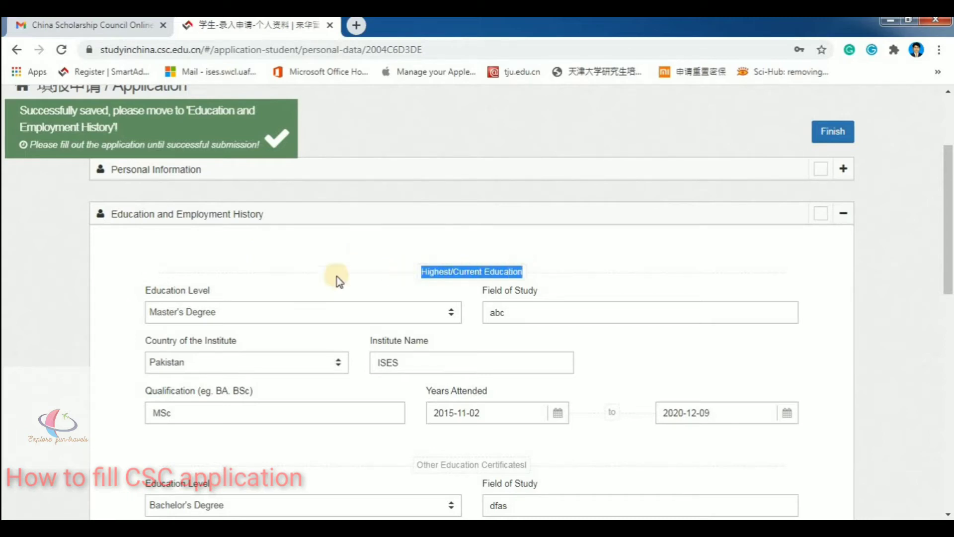
pyautogui.click(261, 285)
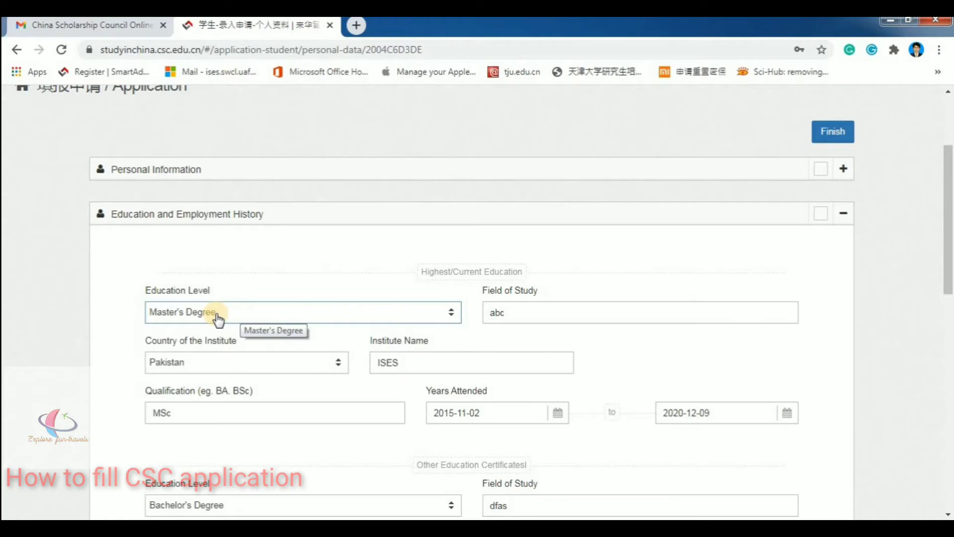
pyautogui.scroll(-4, 241, 409)
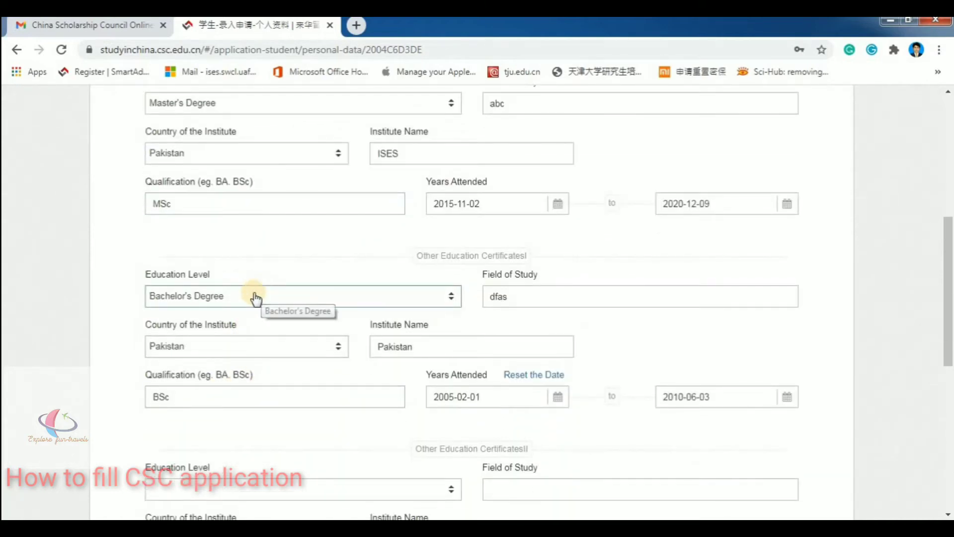
pyautogui.click(259, 392)
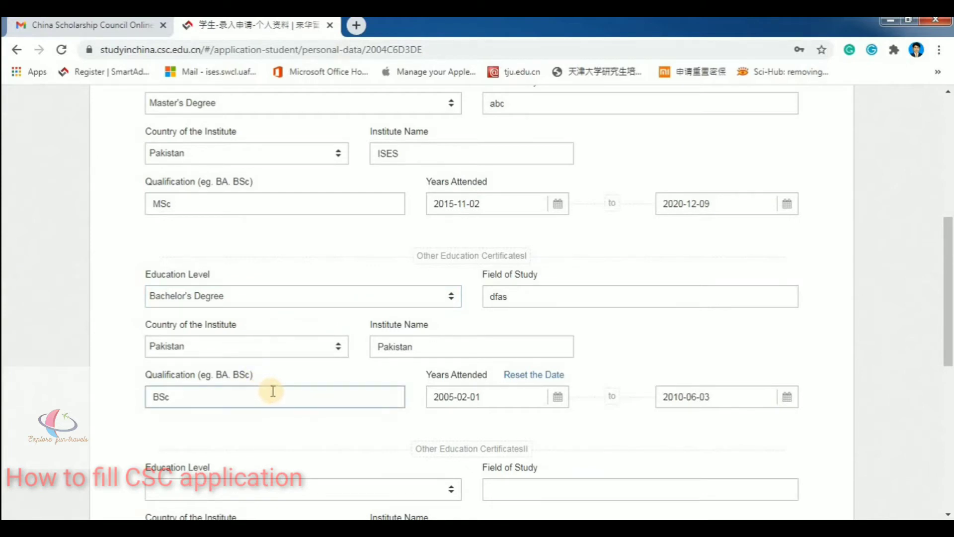
pyautogui.scroll(-5, 273, 391)
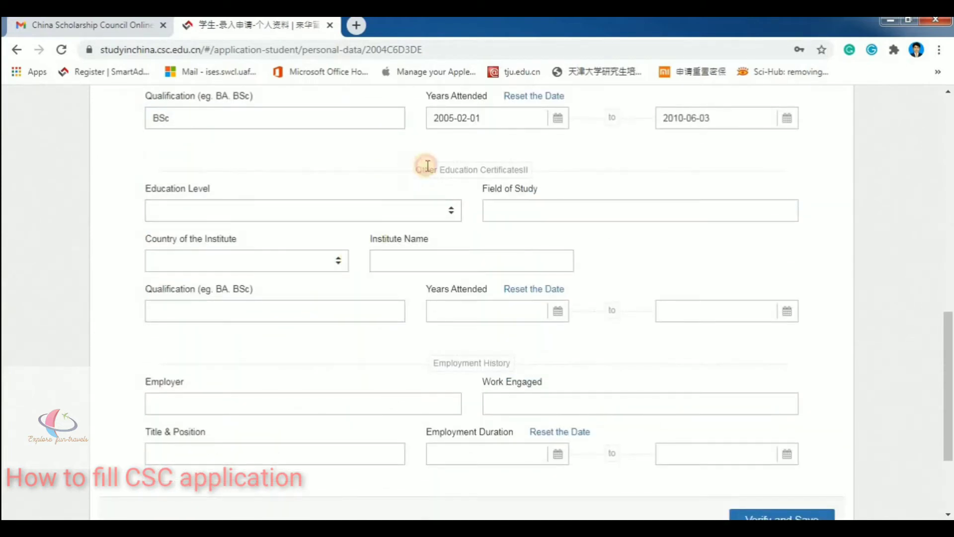
pyautogui.moveTo(427, 165); pyautogui.dragTo(536, 173)
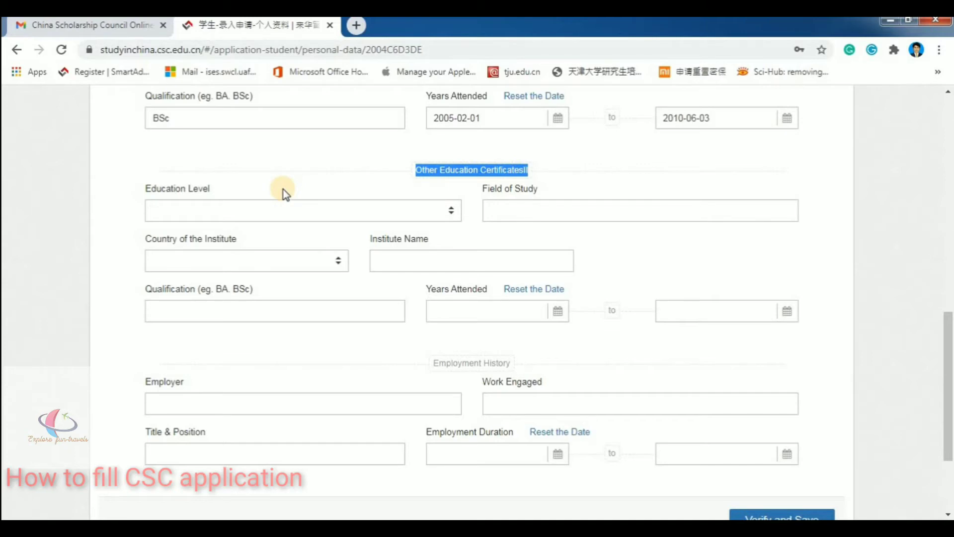
pyautogui.click(258, 342)
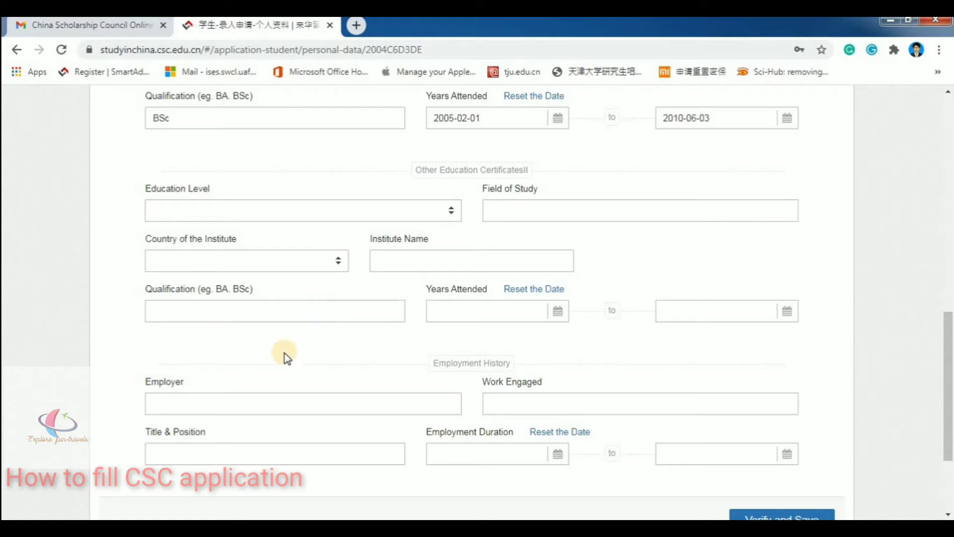
# Step: Check the employer, work engaged, title and duration fields, and verify and save the Education and Employment History section
pyautogui.scroll(-2, 232, 338)
pyautogui.click(229, 336)
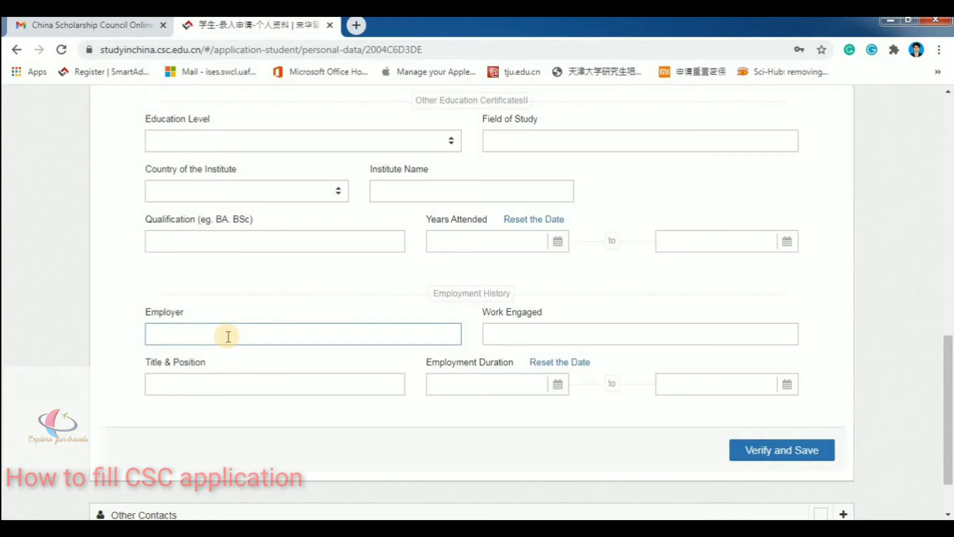
pyautogui.click(191, 334)
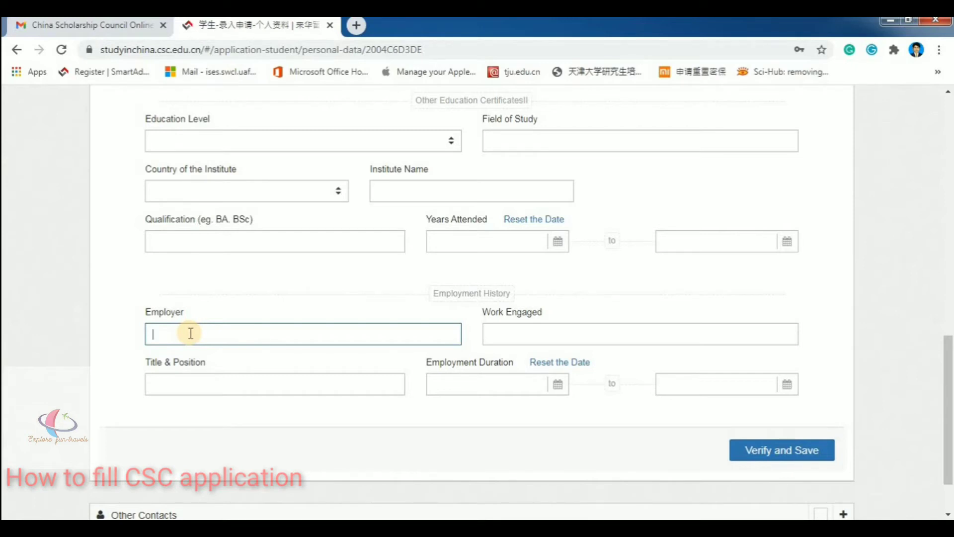
pyautogui.click(515, 335)
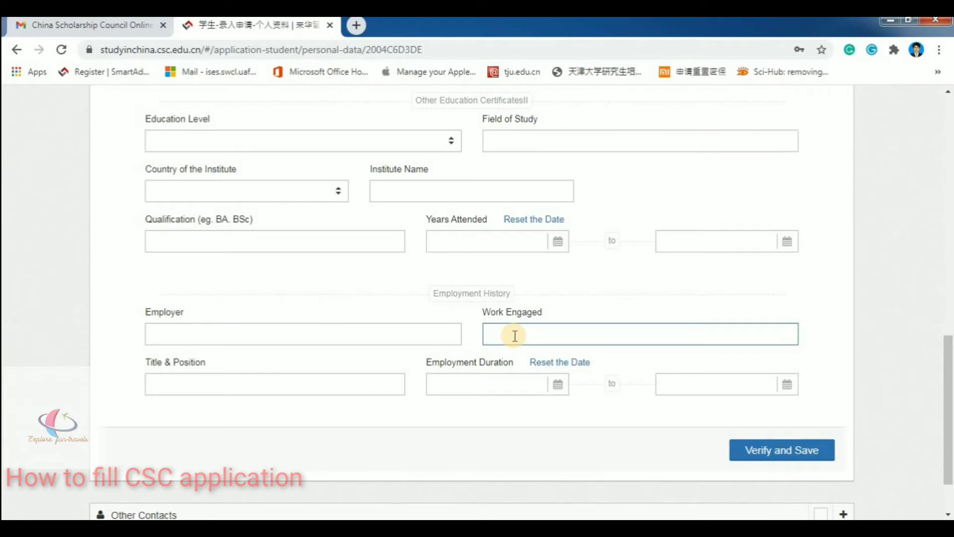
pyautogui.click(227, 388)
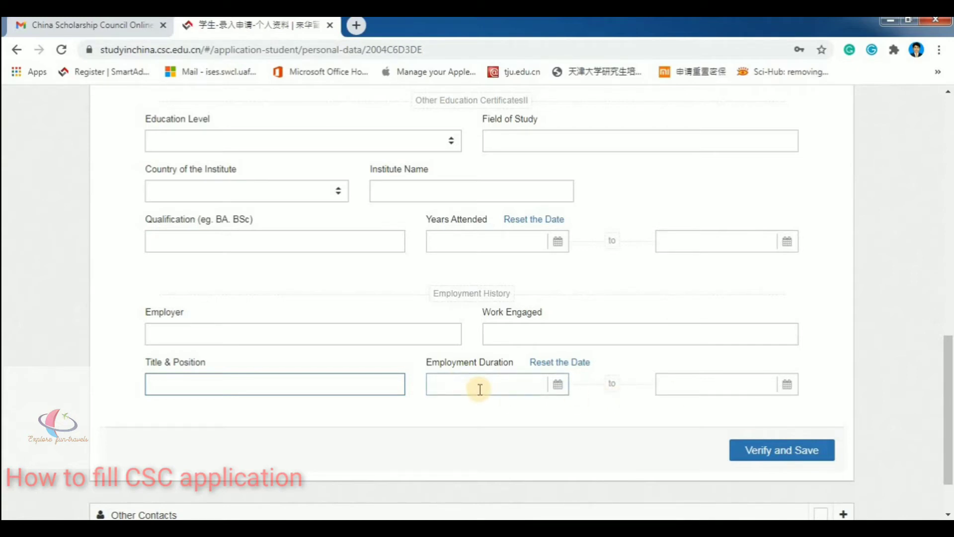
pyautogui.scroll(-2, 562, 365)
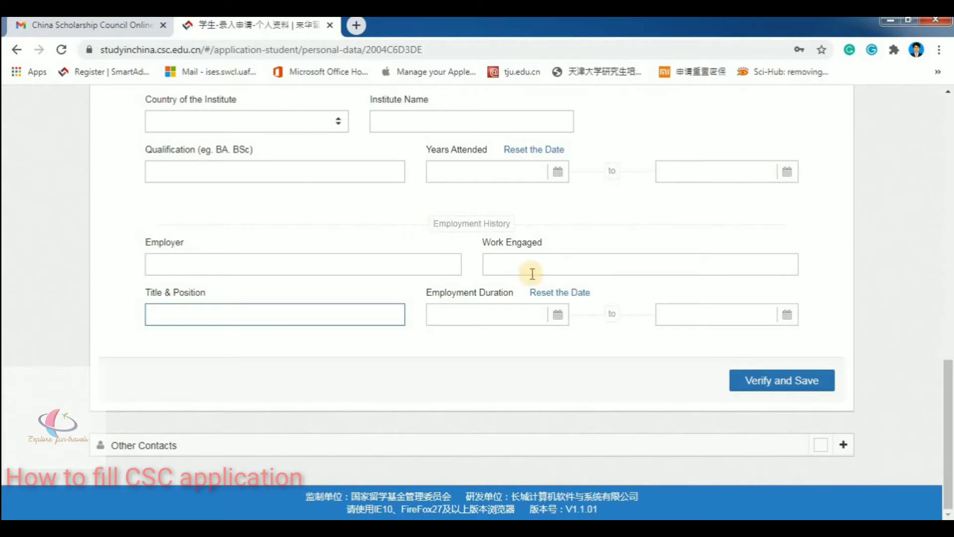
pyautogui.click(771, 387)
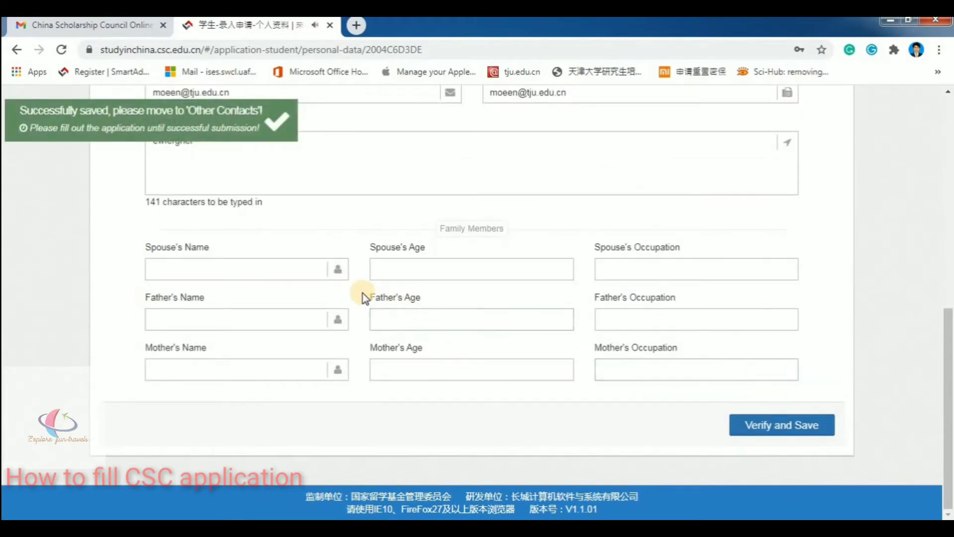
# Step: Review the Contact in China fields: contact name or organization, telephone, email, fax and address
pyautogui.scroll(5, 363, 293)
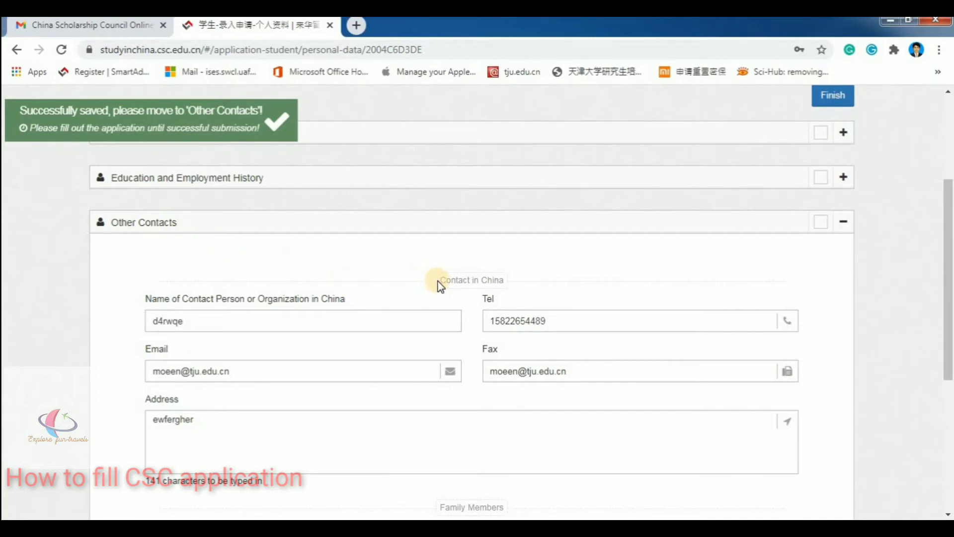
pyautogui.moveTo(448, 281); pyautogui.dragTo(503, 280)
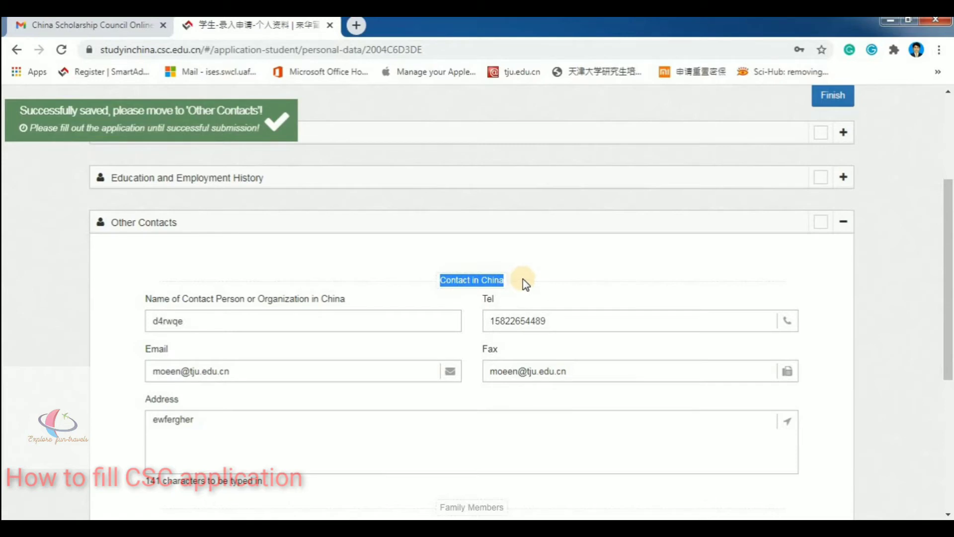
pyautogui.click(402, 297)
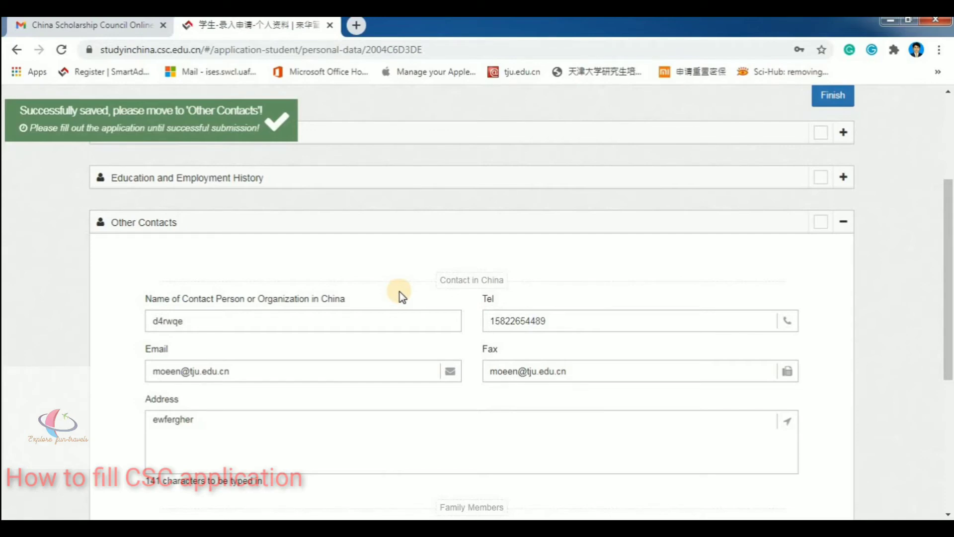
pyautogui.click(304, 322)
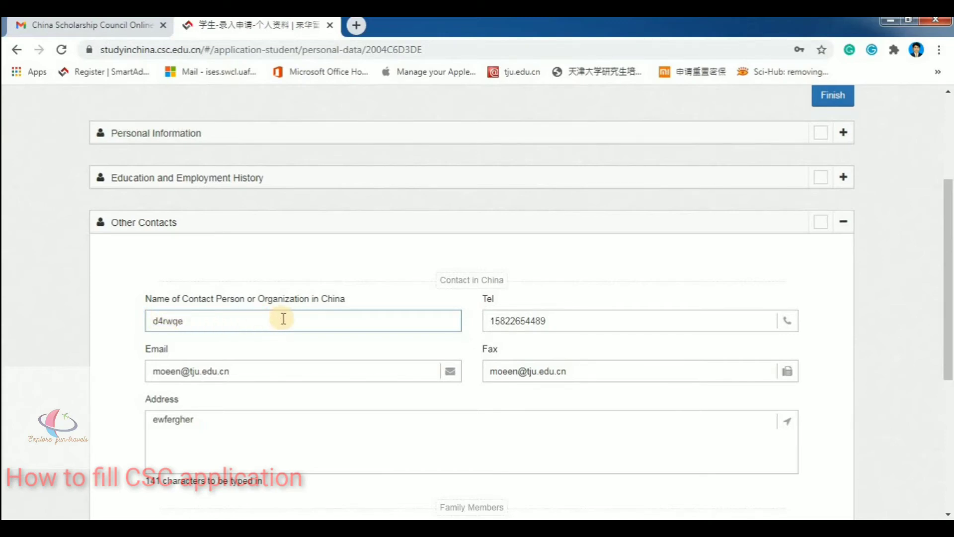
pyautogui.click(567, 320)
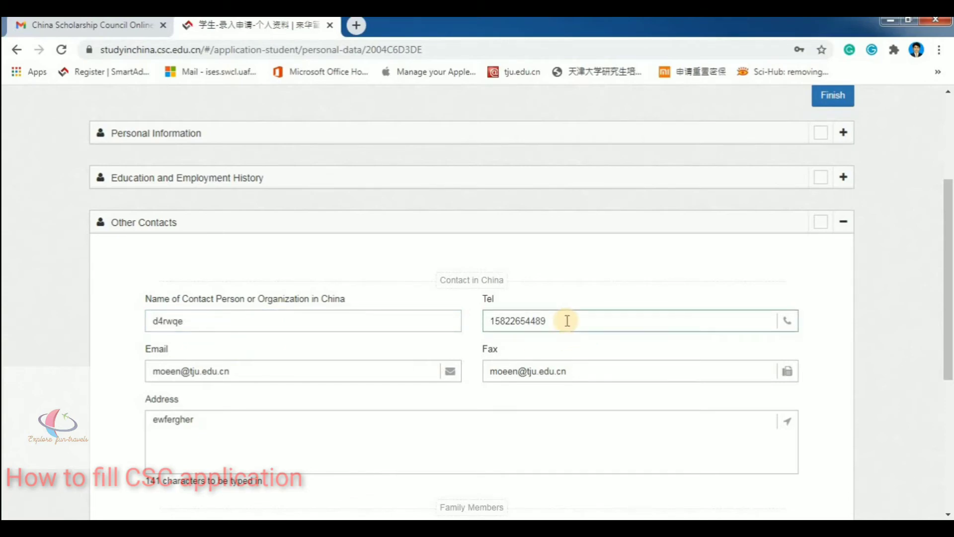
pyautogui.click(261, 372)
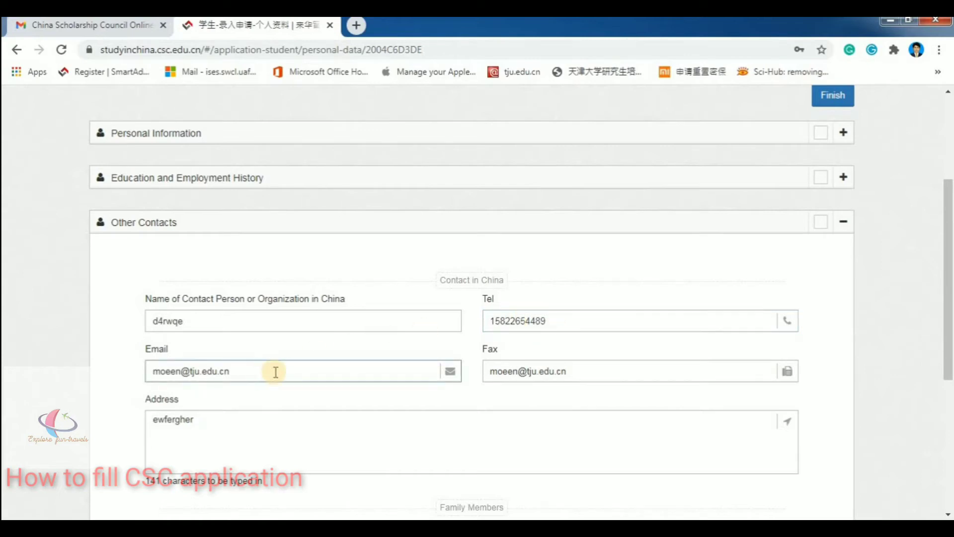
pyautogui.click(530, 371)
pyautogui.click(348, 429)
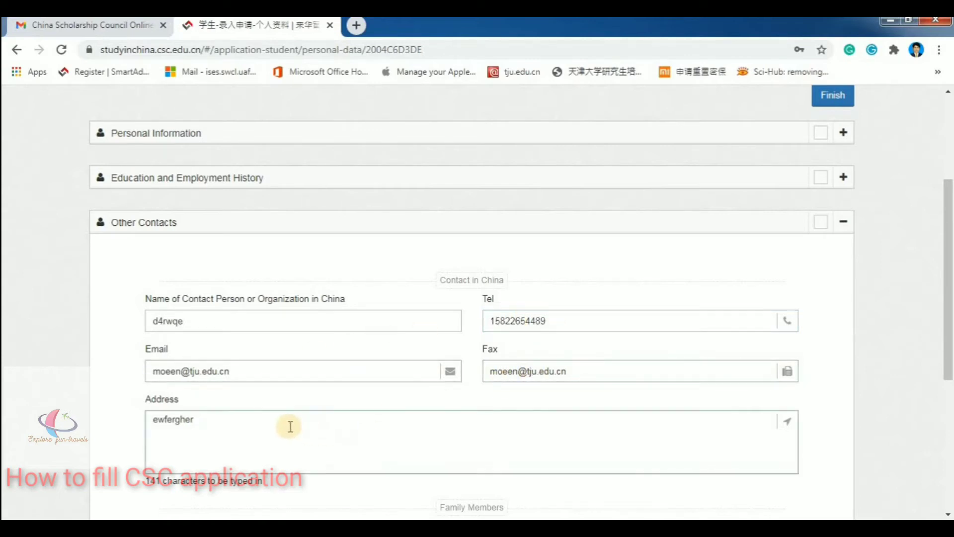
# Step: Review the Family Members fields for the name, age and occupation of the spouse, father and mother
pyautogui.scroll(-5, 214, 426)
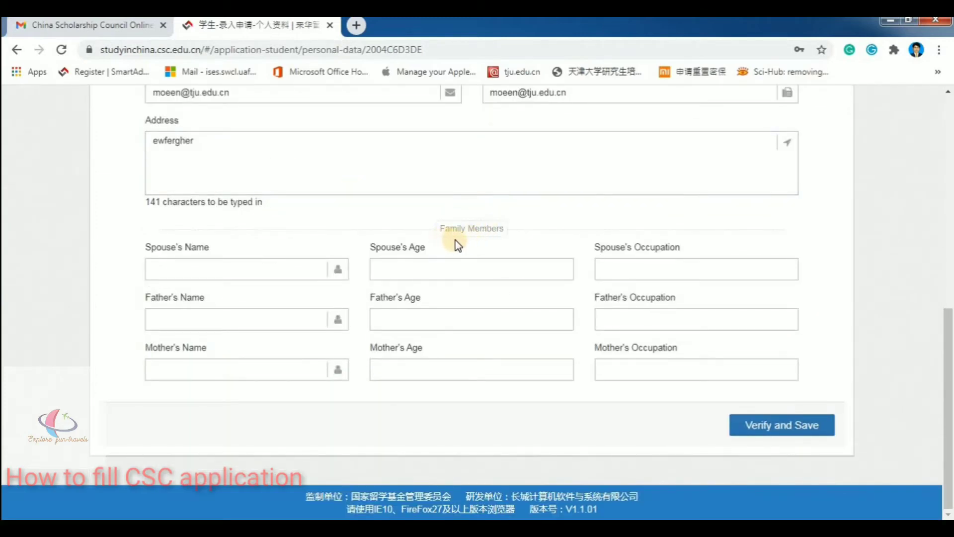
pyautogui.click(257, 267)
pyautogui.click(181, 316)
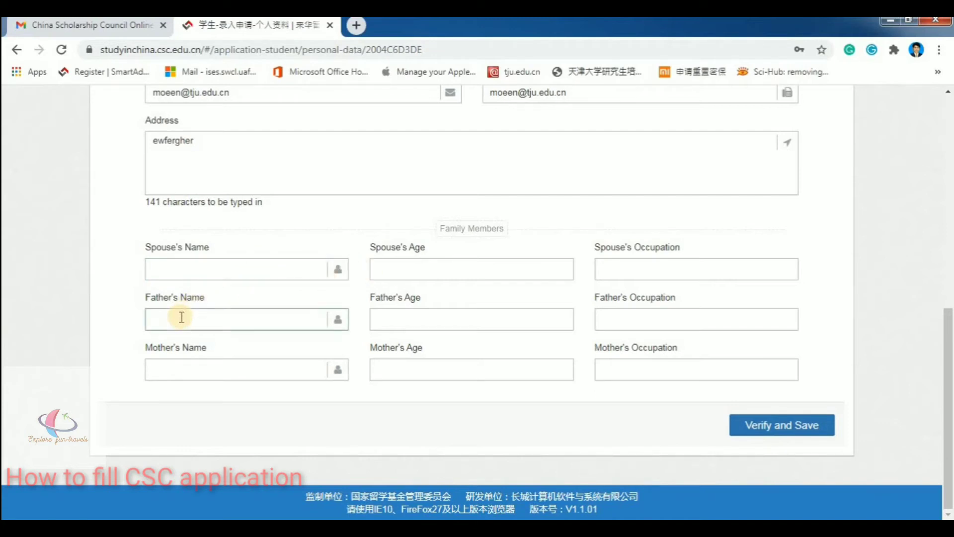
pyautogui.click(184, 364)
pyautogui.click(437, 370)
pyautogui.click(423, 316)
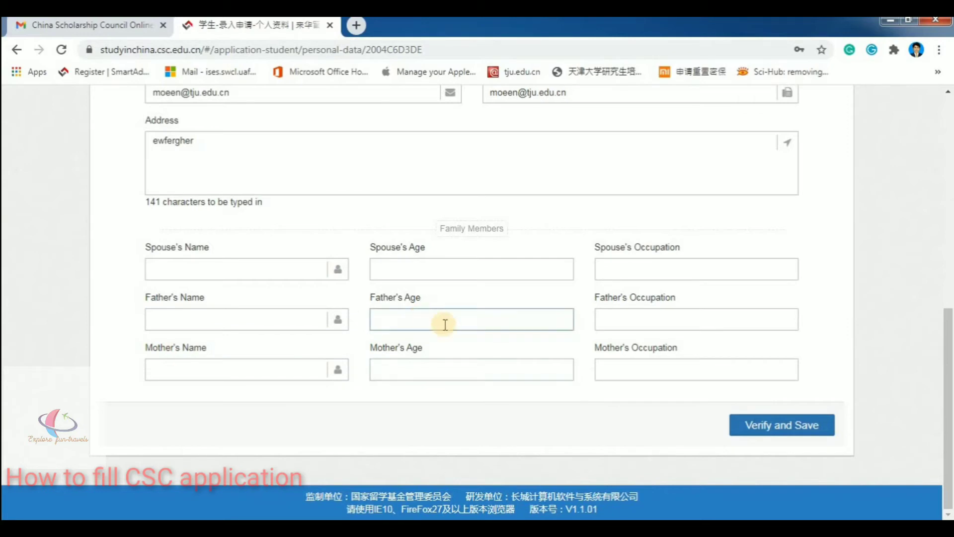
pyautogui.click(689, 319)
pyautogui.click(719, 395)
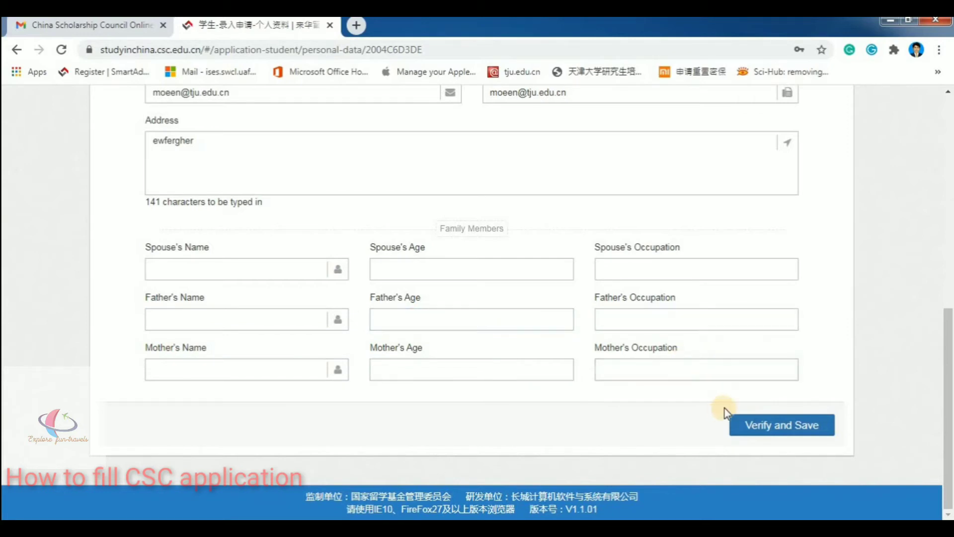
# Step: Check the father's and mother's occupation fields, and verify and save the Other Contacts section
pyautogui.click(639, 316)
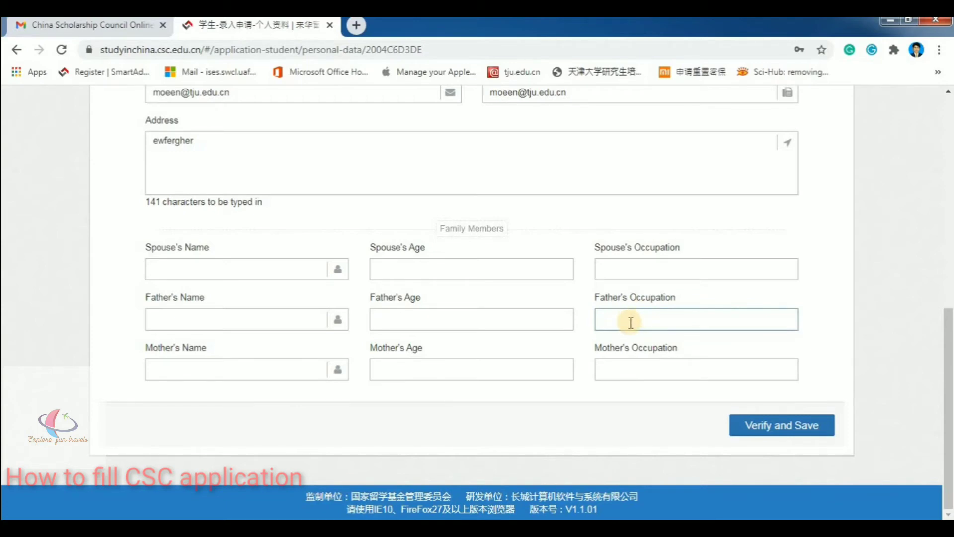
pyautogui.click(622, 365)
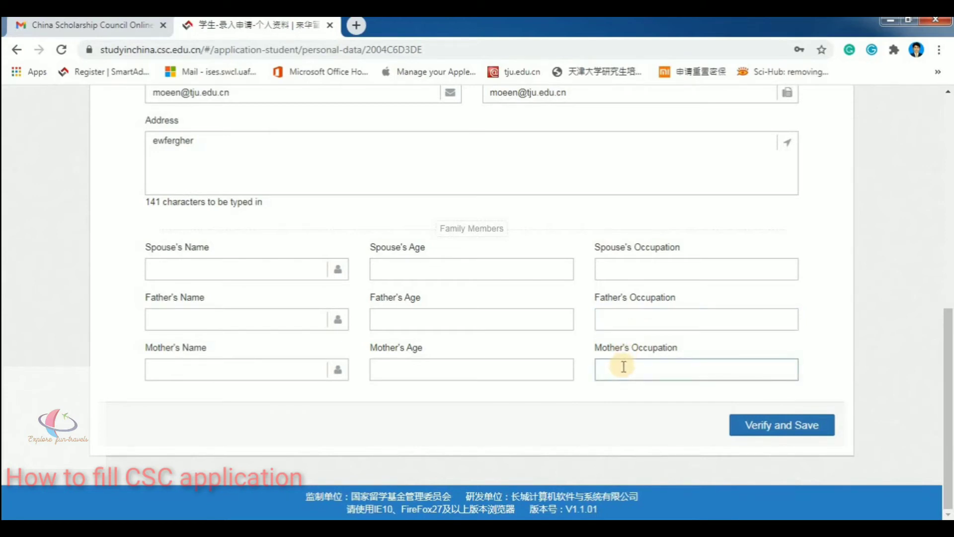
pyautogui.click(621, 367)
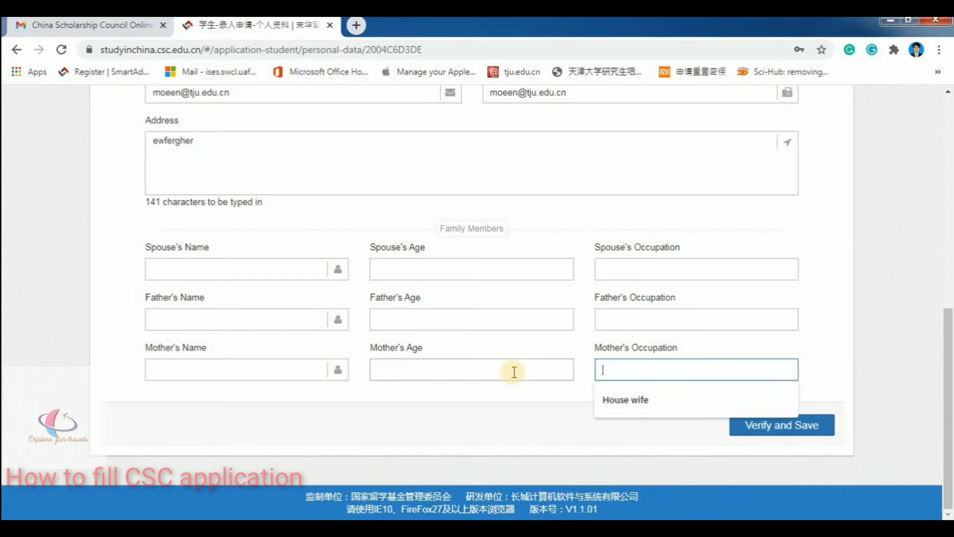
pyautogui.click(696, 354)
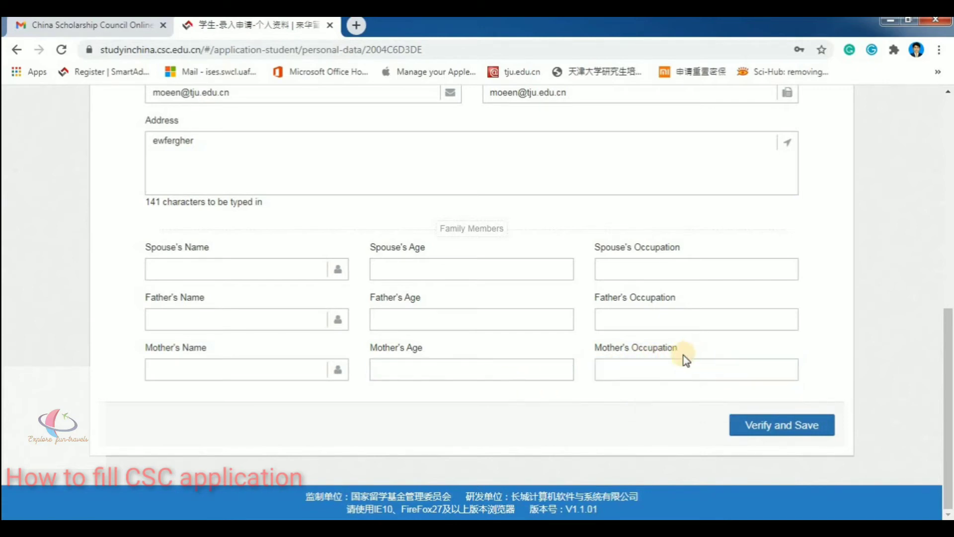
pyautogui.click(770, 429)
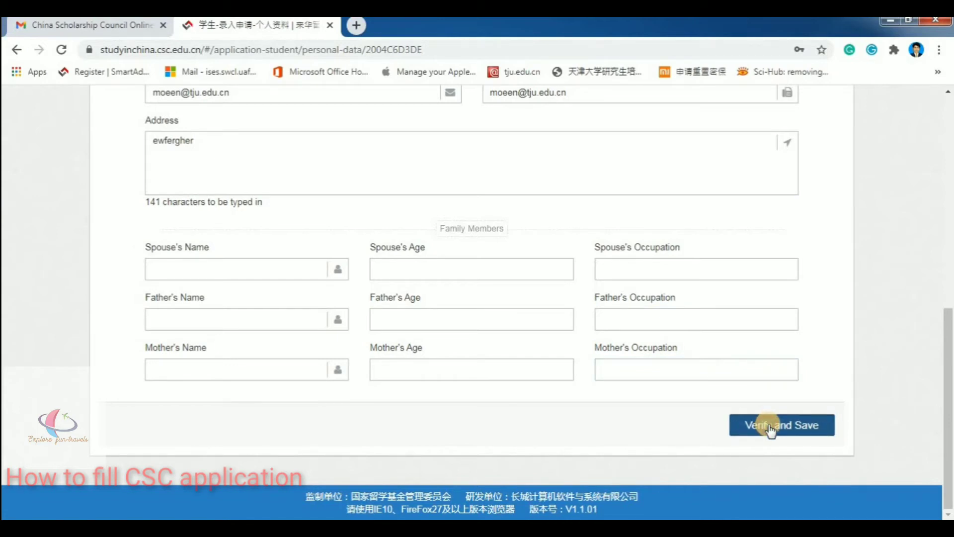
pyautogui.click(771, 426)
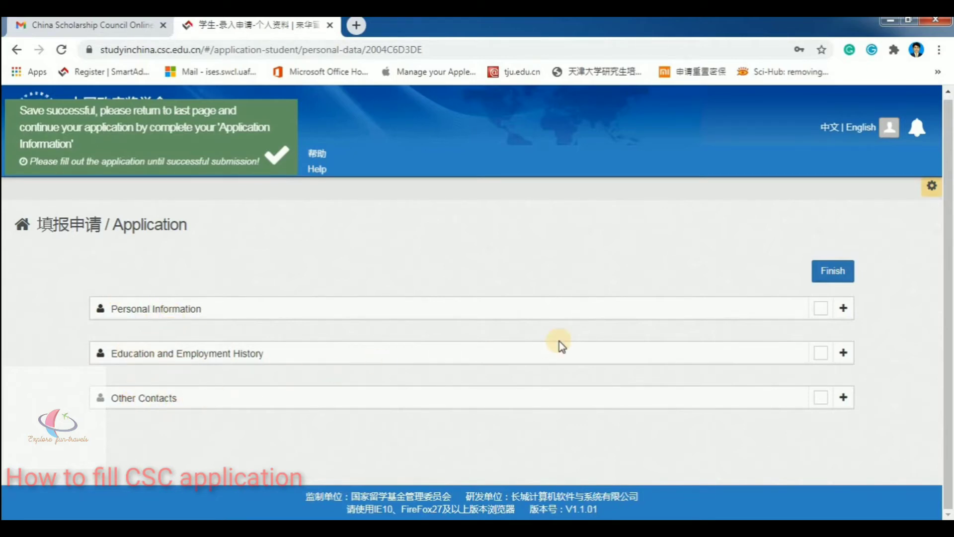
# Step: Finish the personal details and add a new application to the list of Type B applications
pyautogui.click(834, 272)
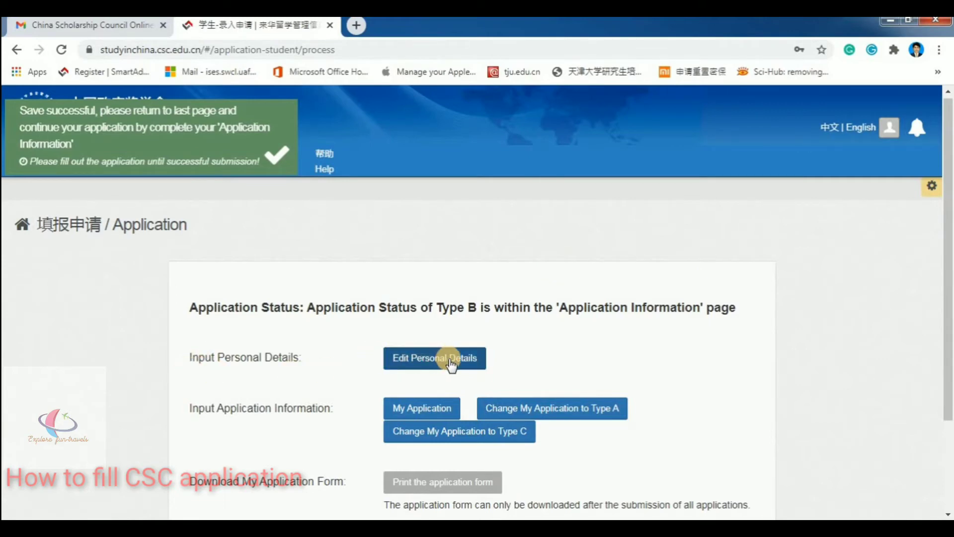
pyautogui.scroll(-1, 468, 330)
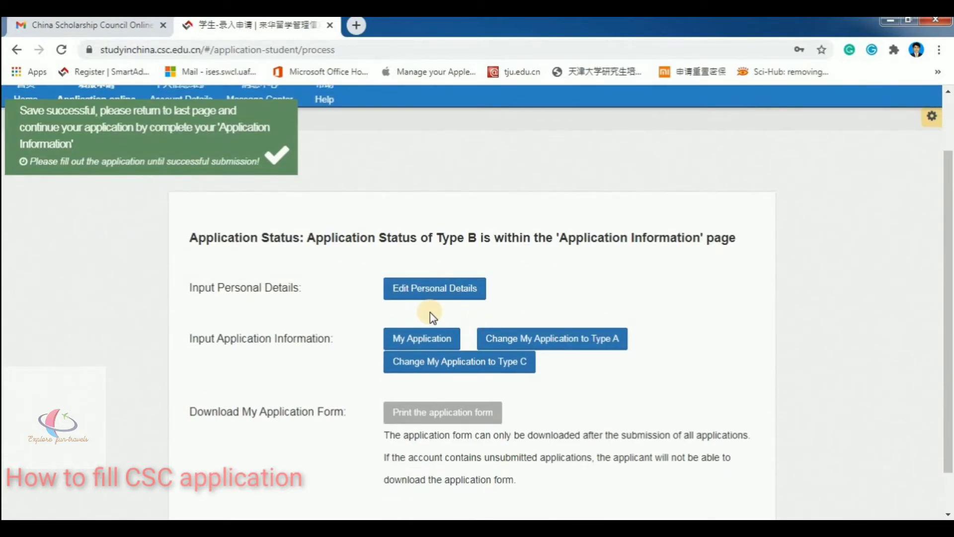
pyautogui.click(432, 346)
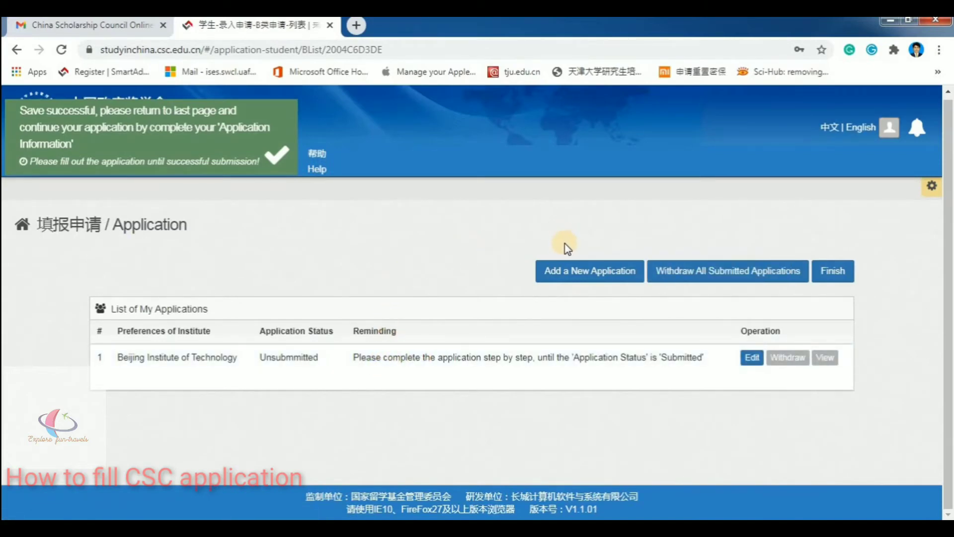
pyautogui.click(573, 278)
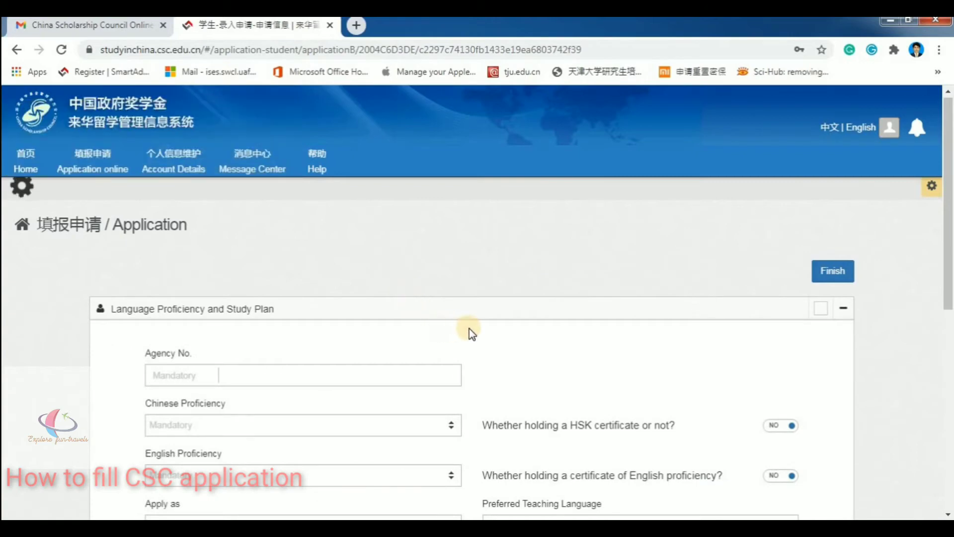
# Step: Enter agency number 10008 for University of Science and Technology Beijing in Language Proficiency and Study Plan
pyautogui.scroll(-3, 497, 323)
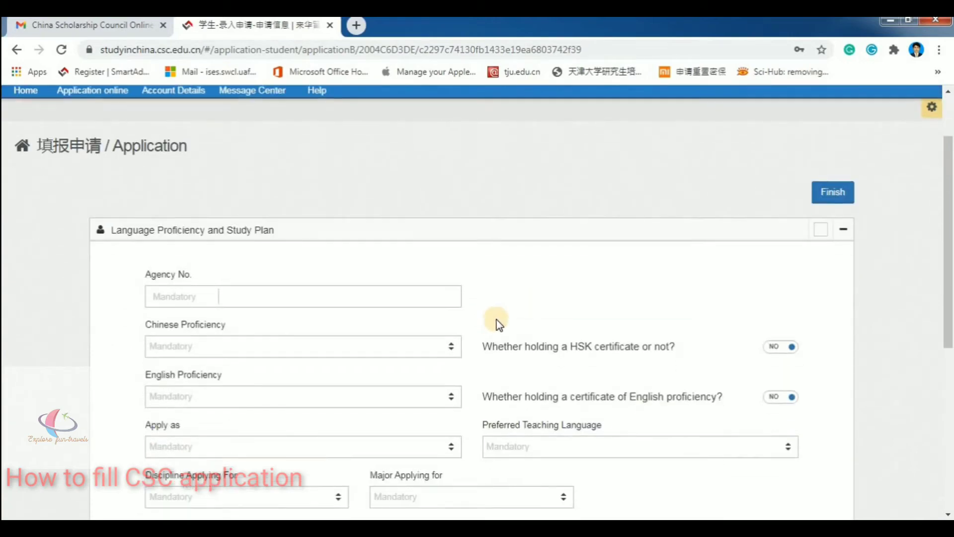
pyautogui.click(177, 237)
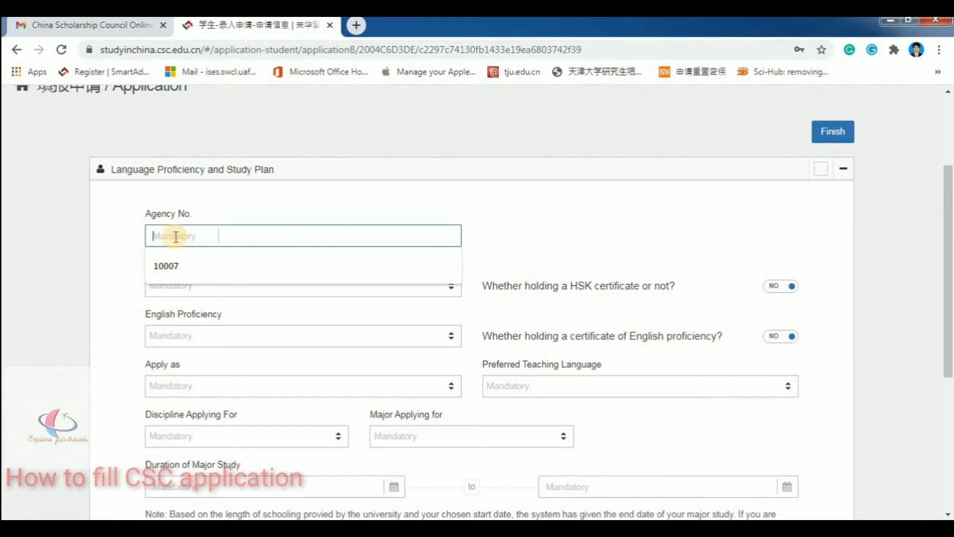
pyautogui.write('1000')
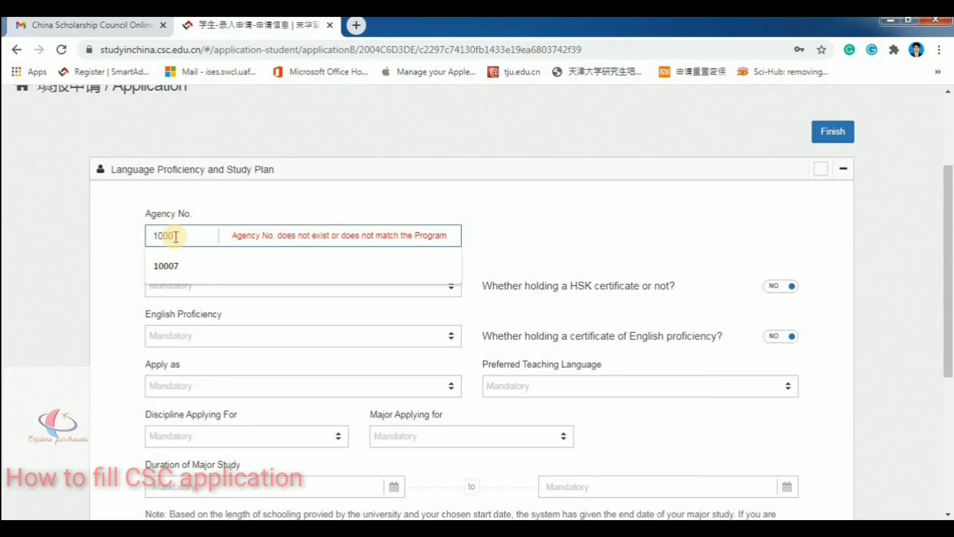
pyautogui.write('7')
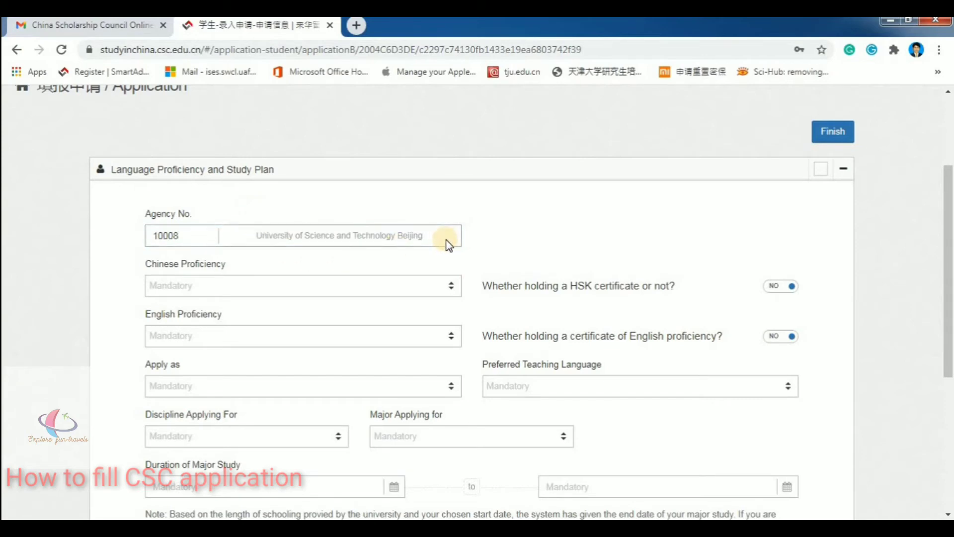
pyautogui.click(300, 258)
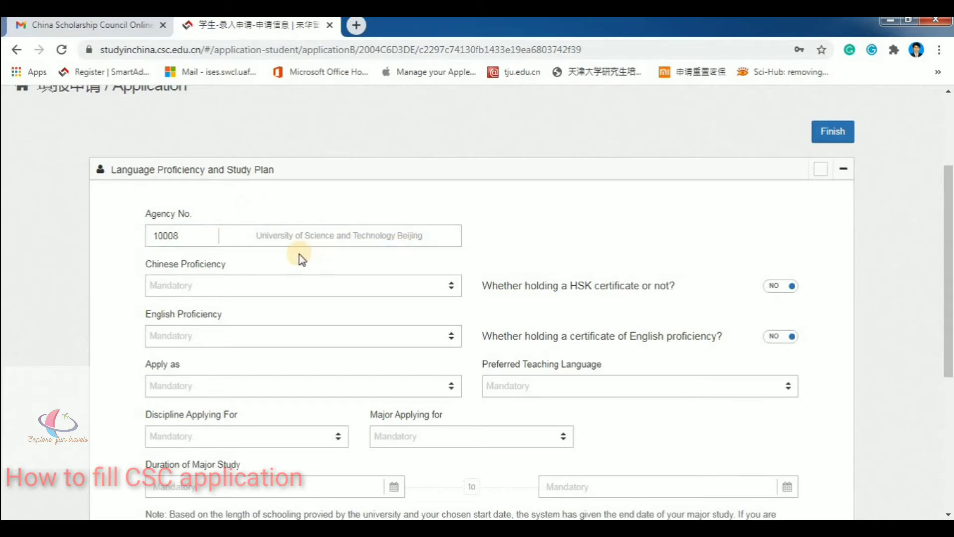
pyautogui.click(166, 235)
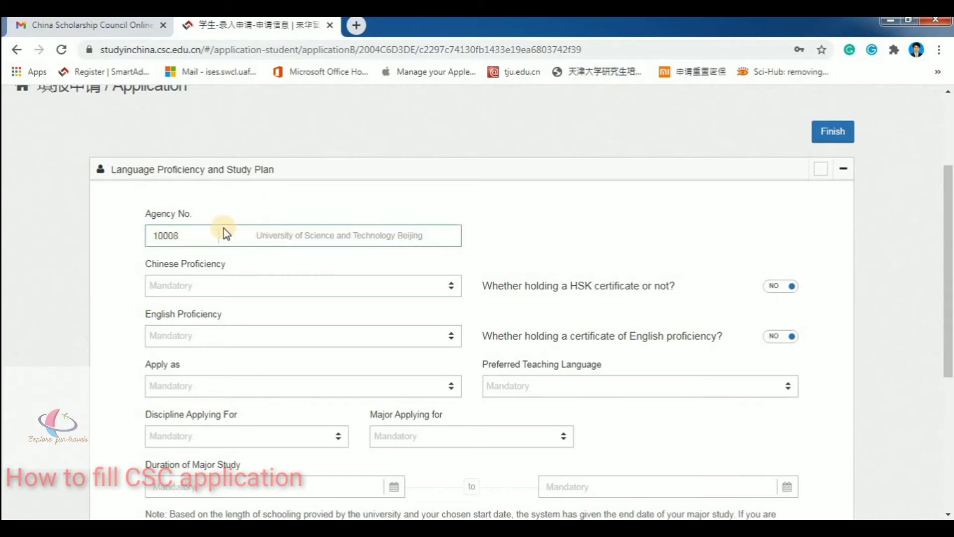
pyautogui.click(174, 233)
# Step: Set Chinese Proficiency to Poor and English Proficiency to Good, leaving the certificate of English proficiency at NO
pyautogui.click(336, 294)
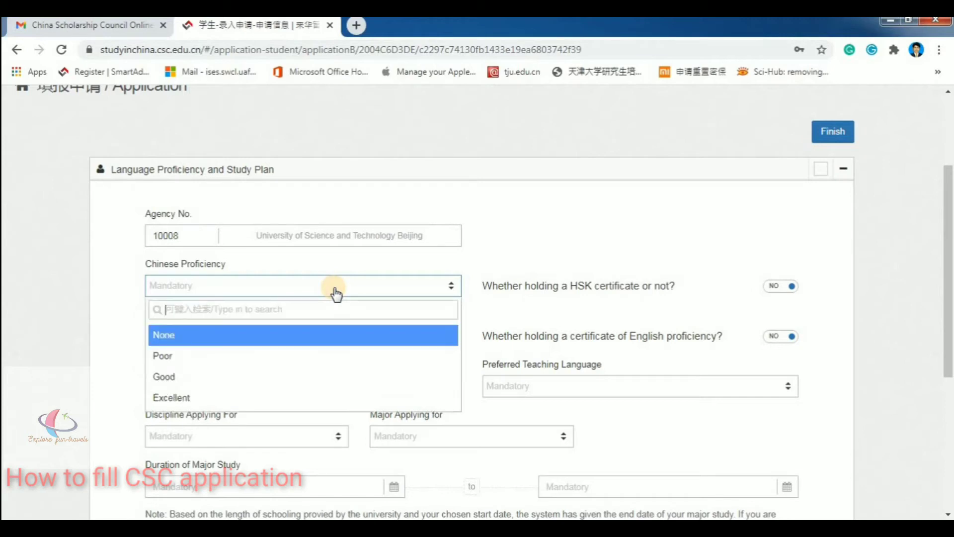
pyautogui.click(174, 356)
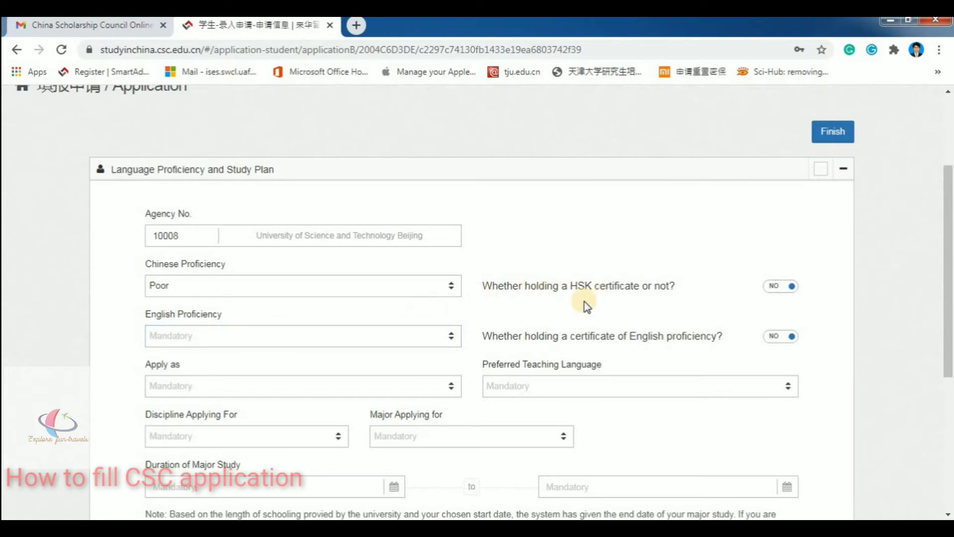
pyautogui.click(186, 343)
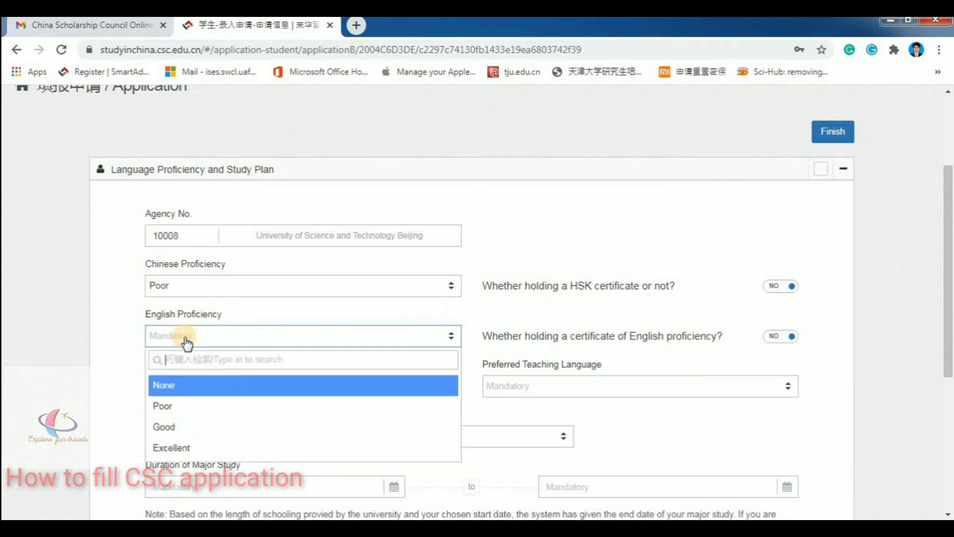
pyautogui.click(169, 428)
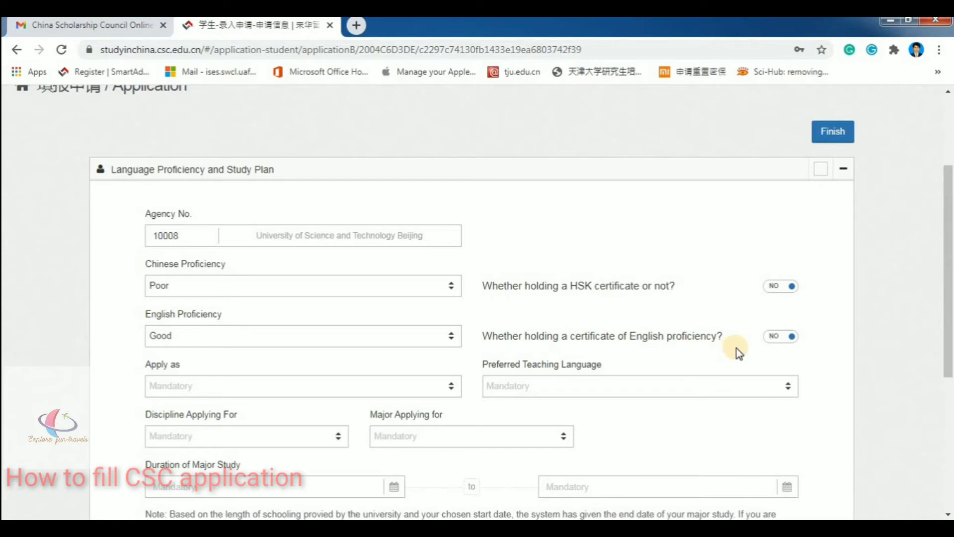
pyautogui.click(781, 340)
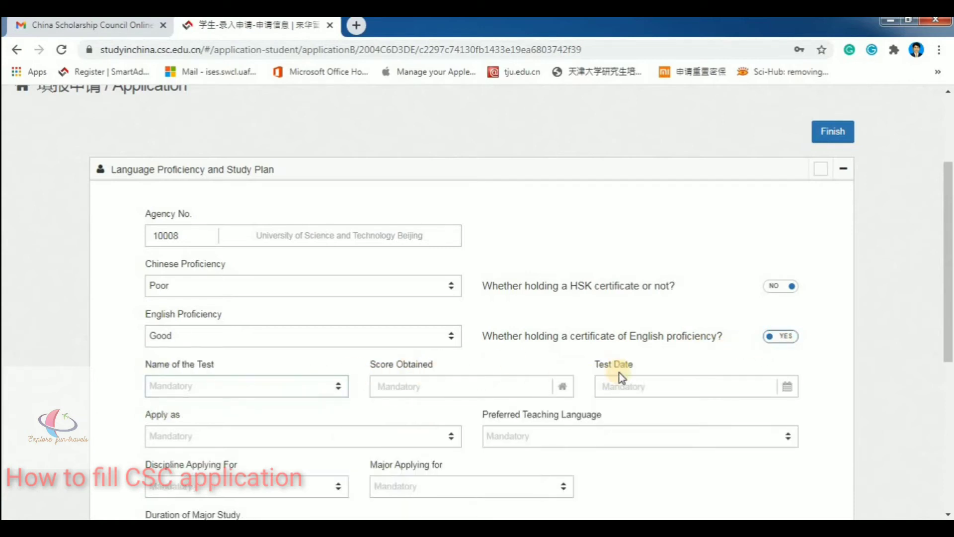
pyautogui.click(780, 339)
# Step: Choose Doctor's Degree as the level being applied for
pyautogui.scroll(-2, 131, 389)
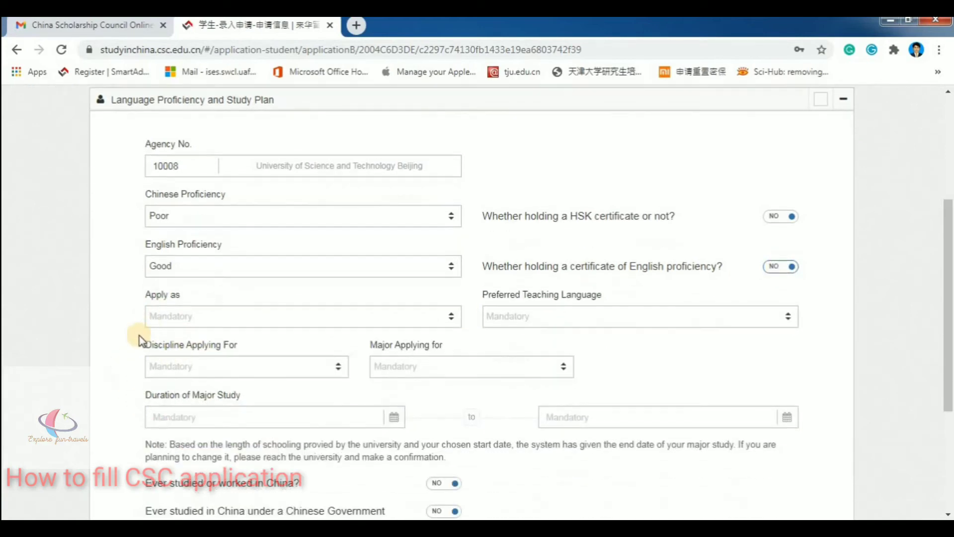
pyautogui.click(166, 318)
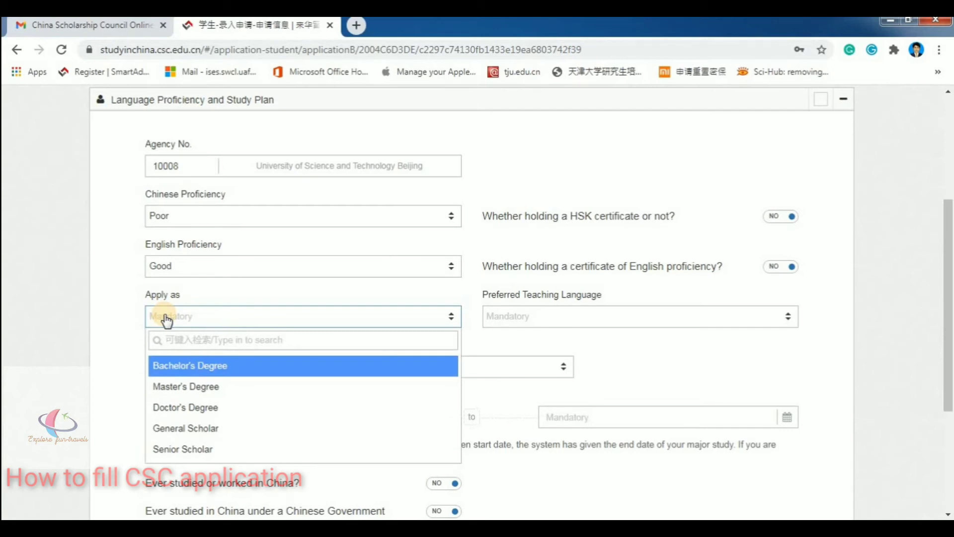
pyautogui.click(179, 407)
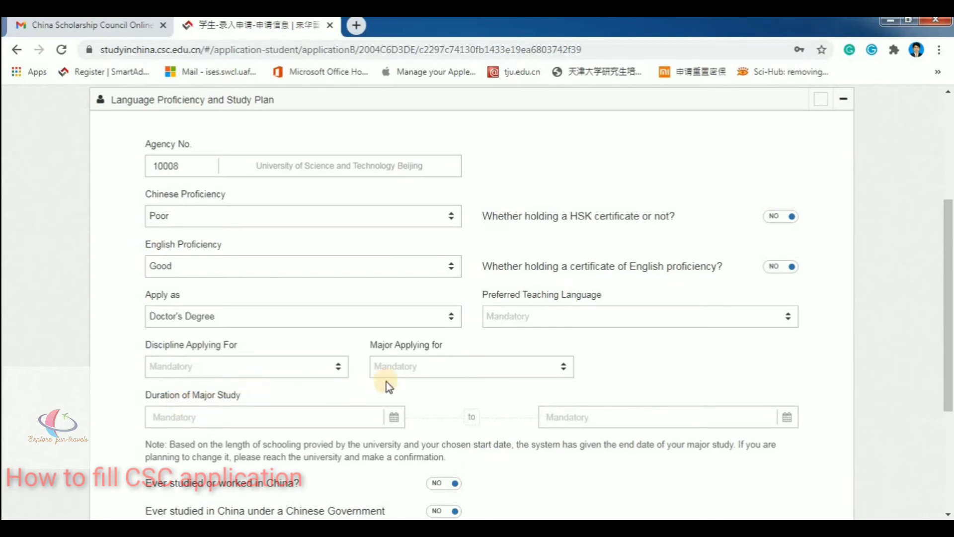
# Step: Set the preferred teaching language to English and choose the Law discipline with Marxism Theory as the major applied for
pyautogui.click(539, 323)
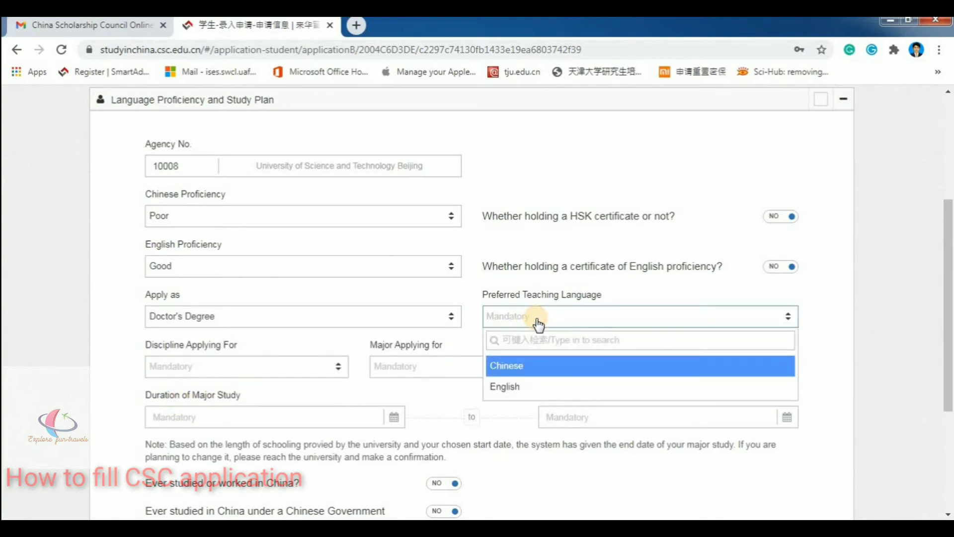
pyautogui.click(513, 387)
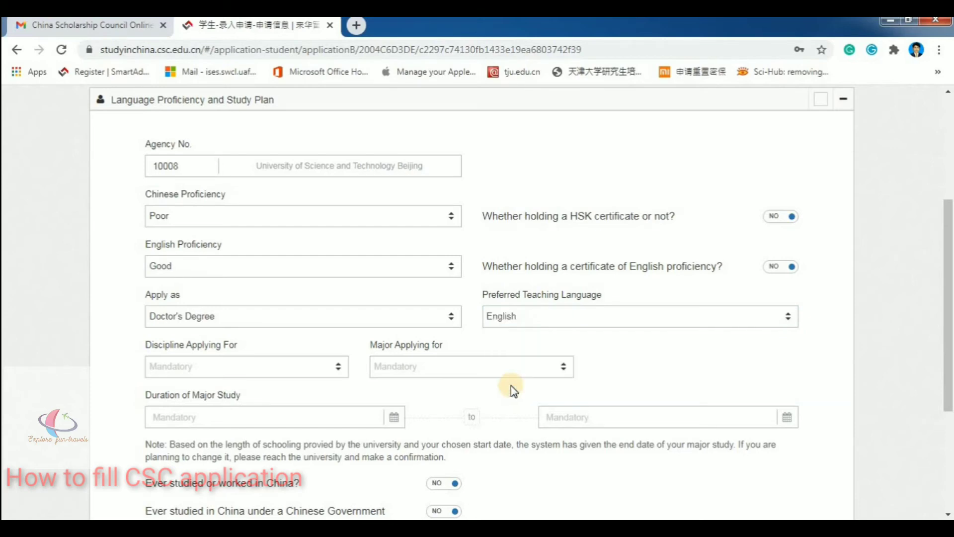
pyautogui.click(211, 369)
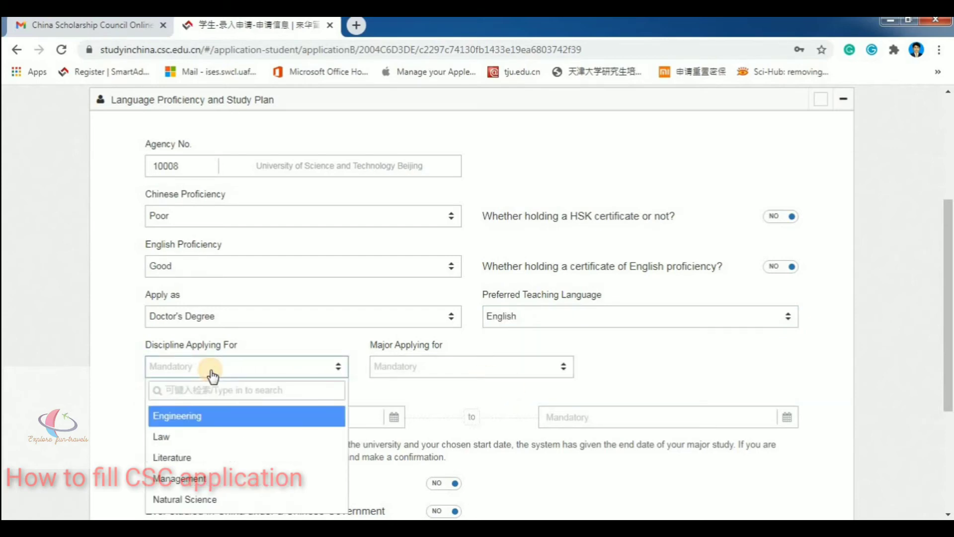
pyautogui.click(164, 436)
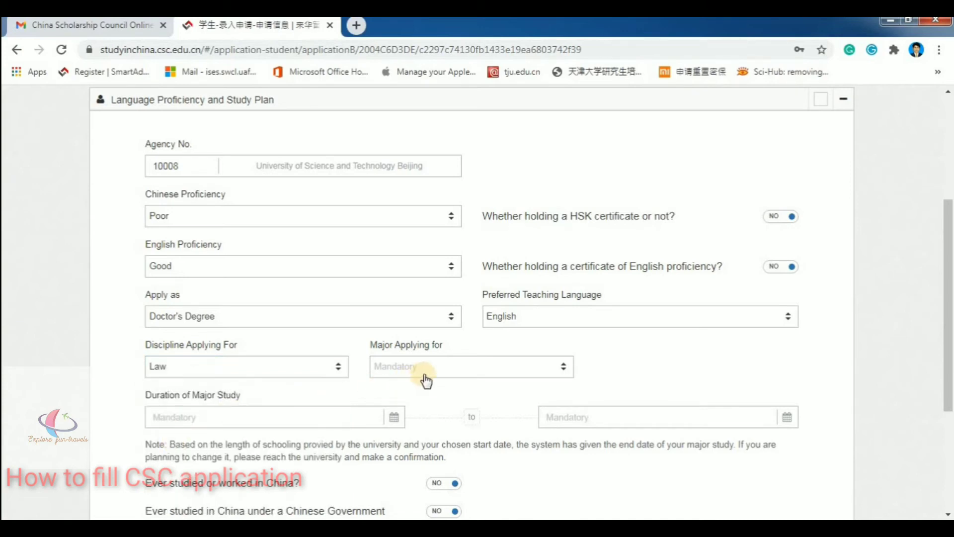
pyautogui.click(439, 370)
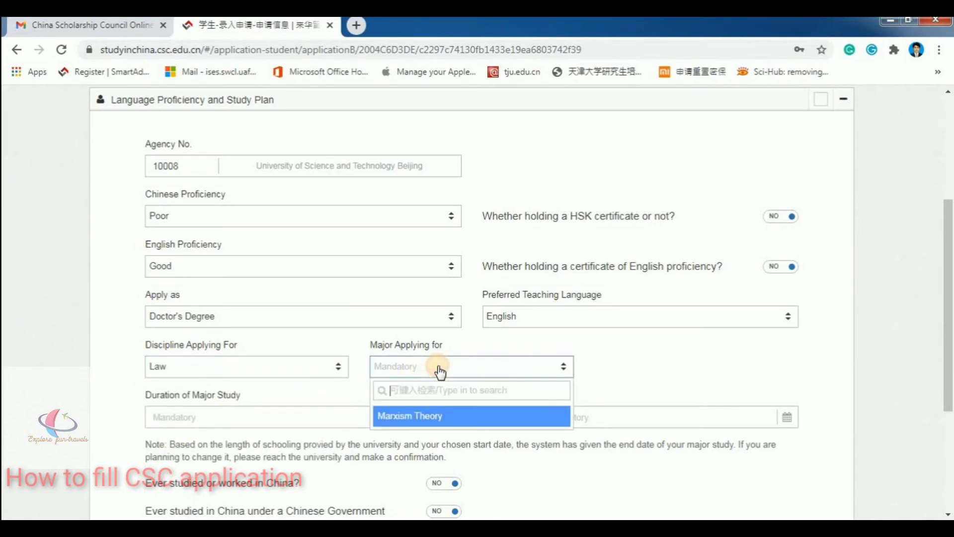
pyautogui.click(414, 421)
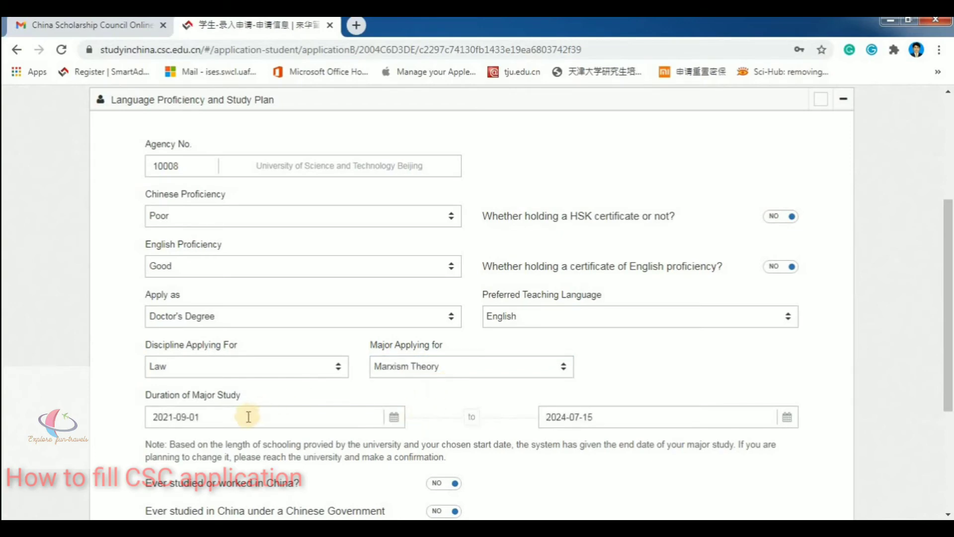
# Step: Check the start date of the Duration of Major Study without changing it
pyautogui.scroll(-2, 245, 413)
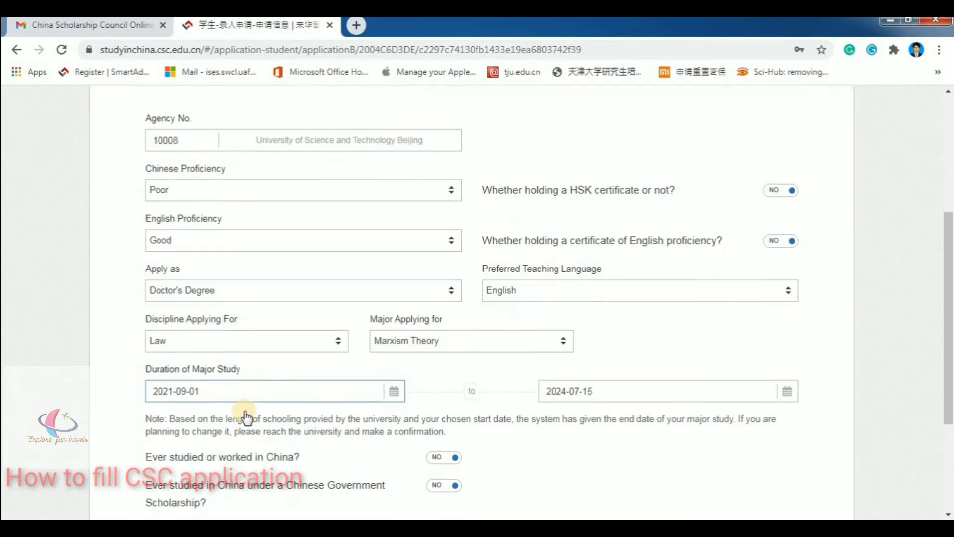
pyautogui.click(155, 347)
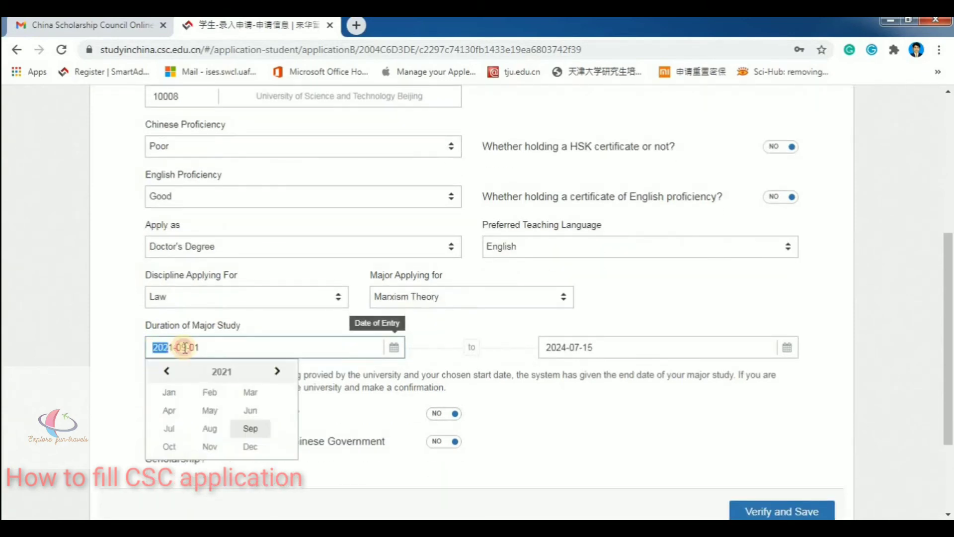
pyautogui.click(514, 327)
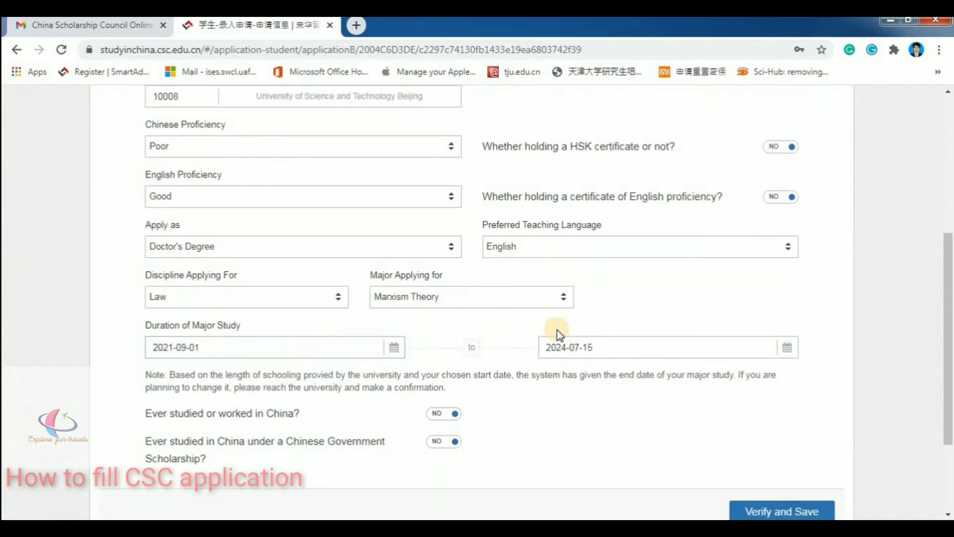
# Step: Leave the questions on earlier study or work in China at NO, and verify and save the Language Proficiency and Study Plan section
pyautogui.scroll(-2, 330, 380)
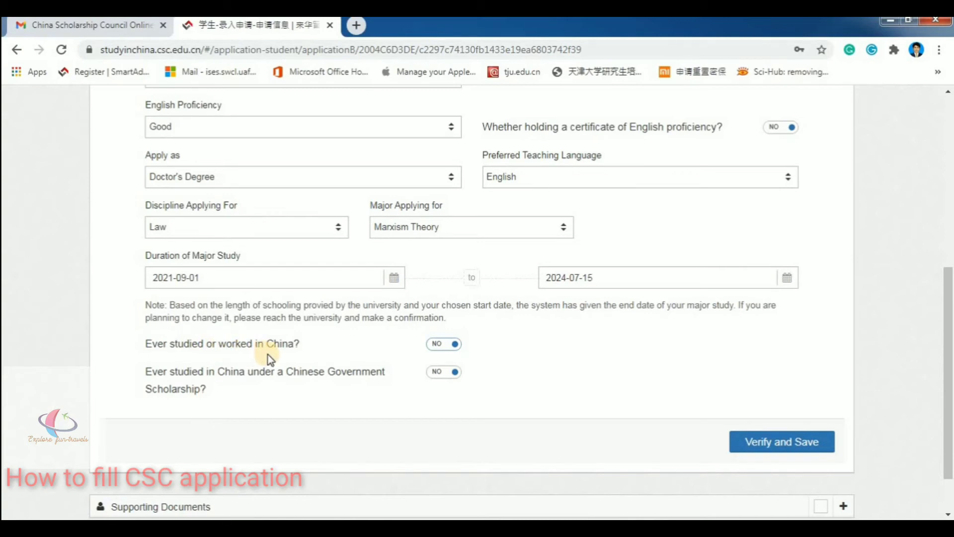
pyautogui.click(443, 344)
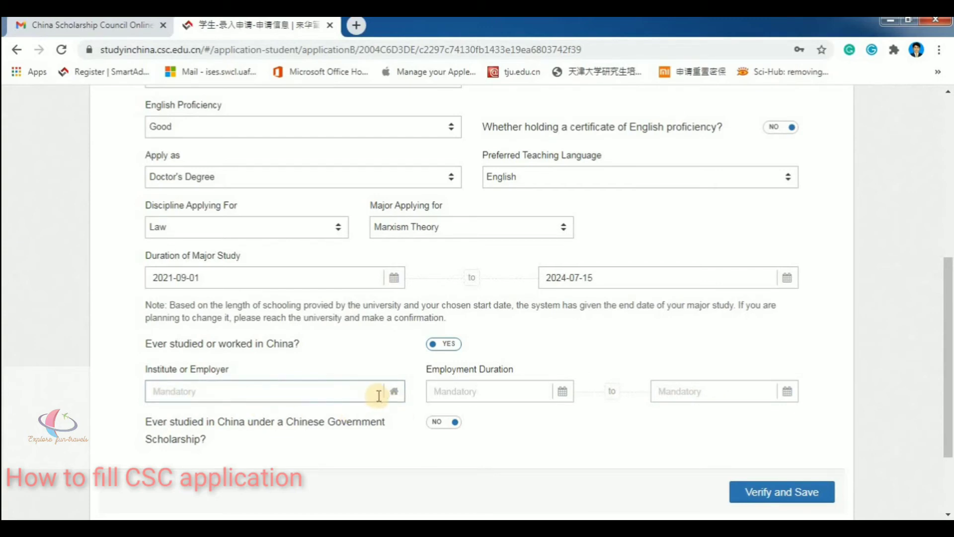
pyautogui.click(435, 346)
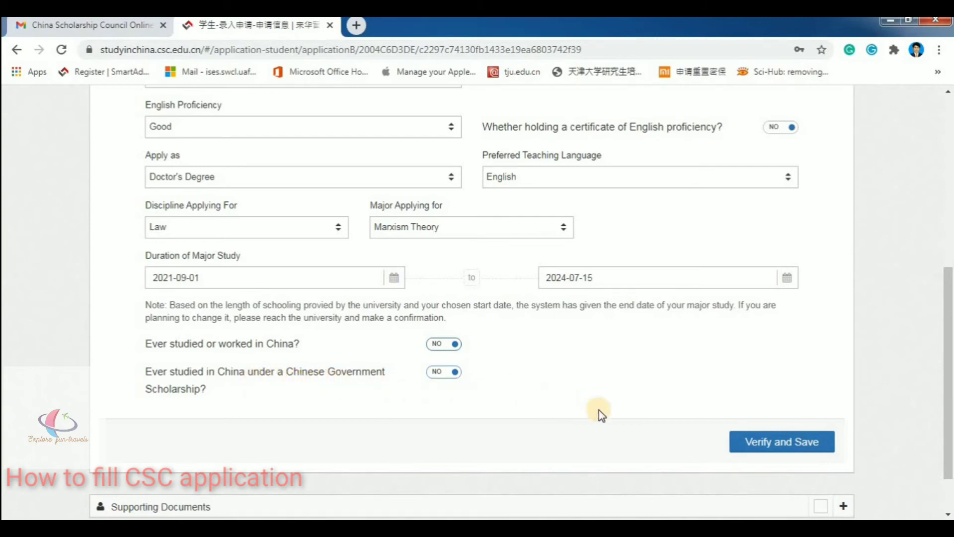
pyautogui.click(776, 443)
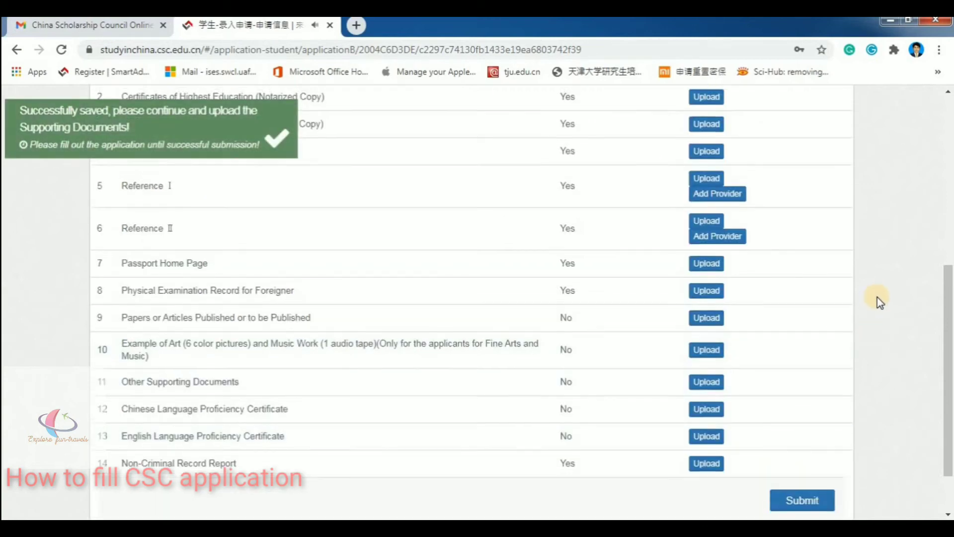
# Step: Start adding a provider for Reference I and decline the reference request reminder
pyautogui.scroll(1, 880, 301)
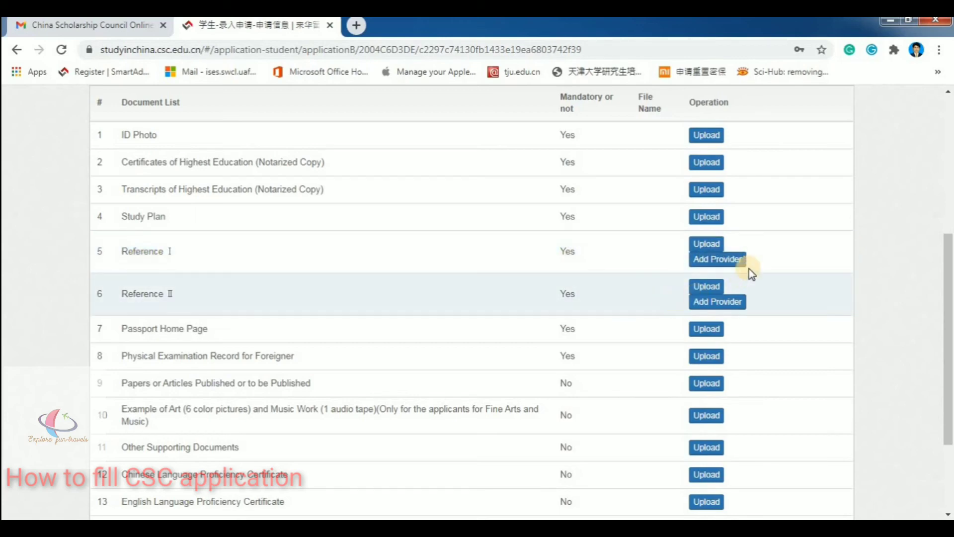
pyautogui.click(719, 261)
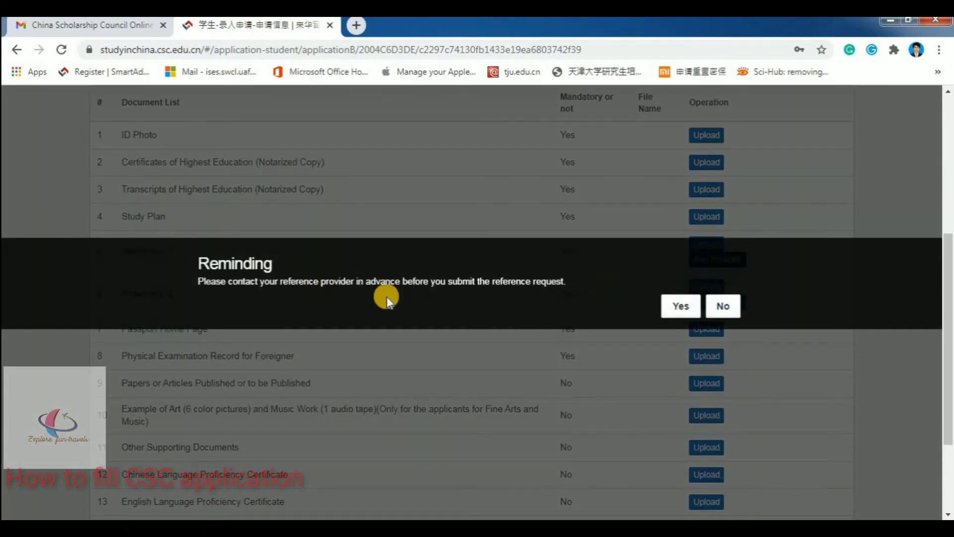
pyautogui.click(723, 308)
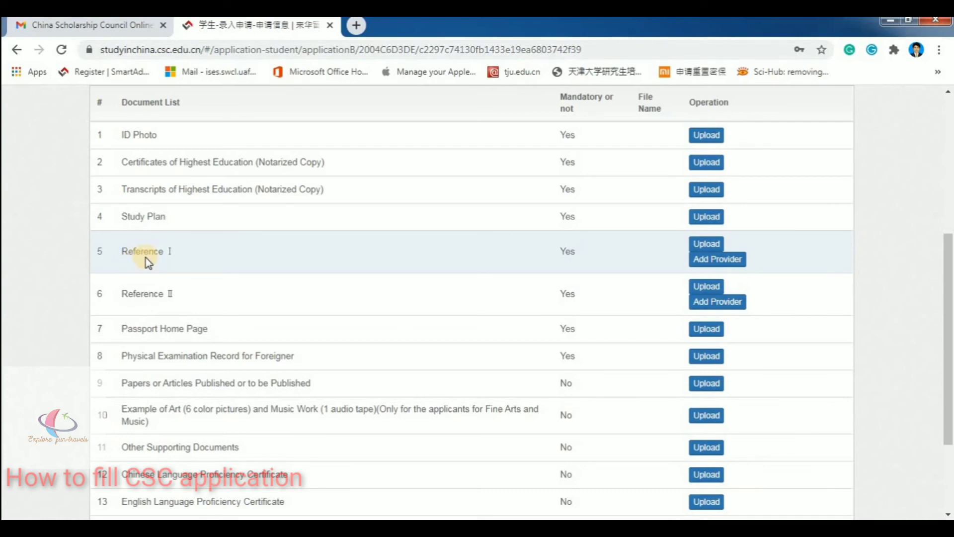
# Step: Review the Supporting Documents list to see which documents are mandatory, including the English Language Proficiency Certificate
pyautogui.scroll(-2, 46, 280)
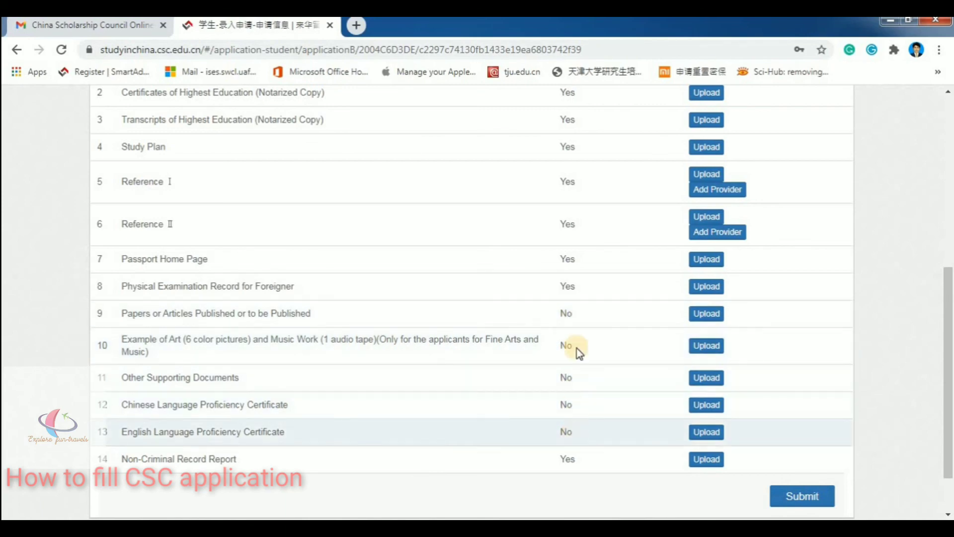
pyautogui.scroll(5, 579, 268)
pyautogui.scroll(-3, 576, 273)
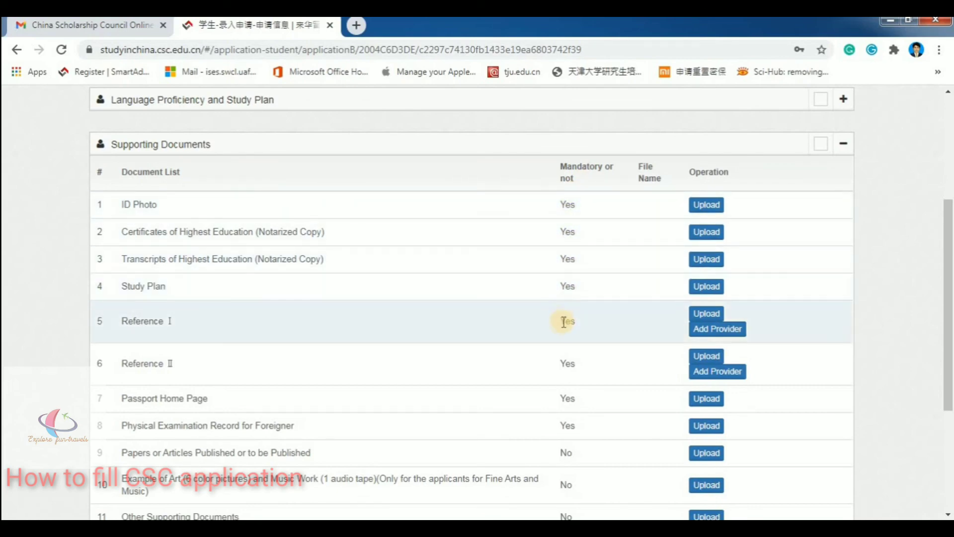
pyautogui.scroll(-4, 562, 323)
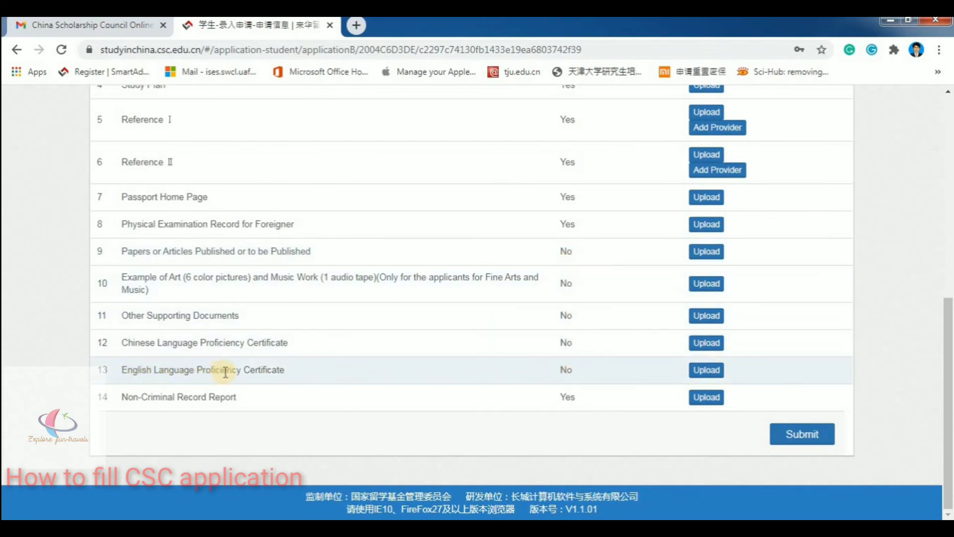
pyautogui.click(567, 368)
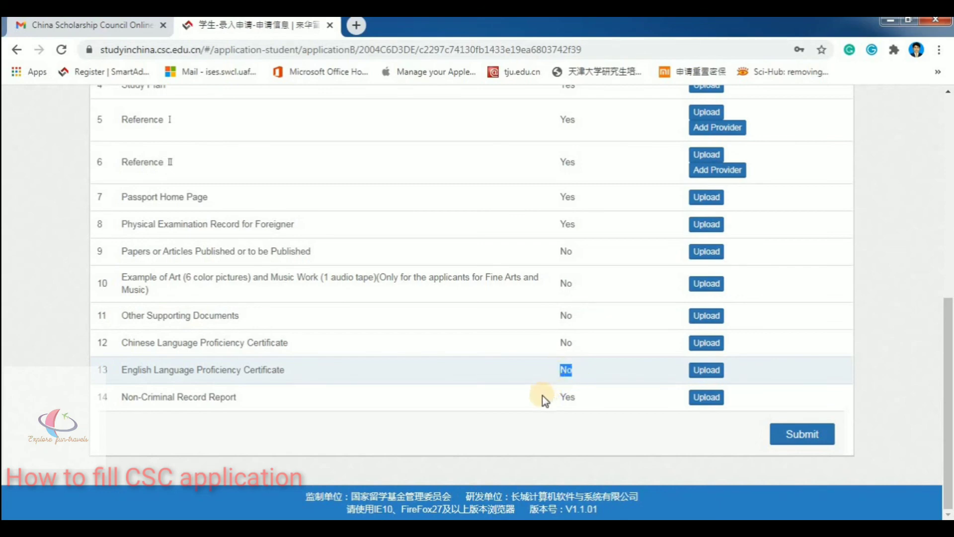
pyautogui.click(516, 425)
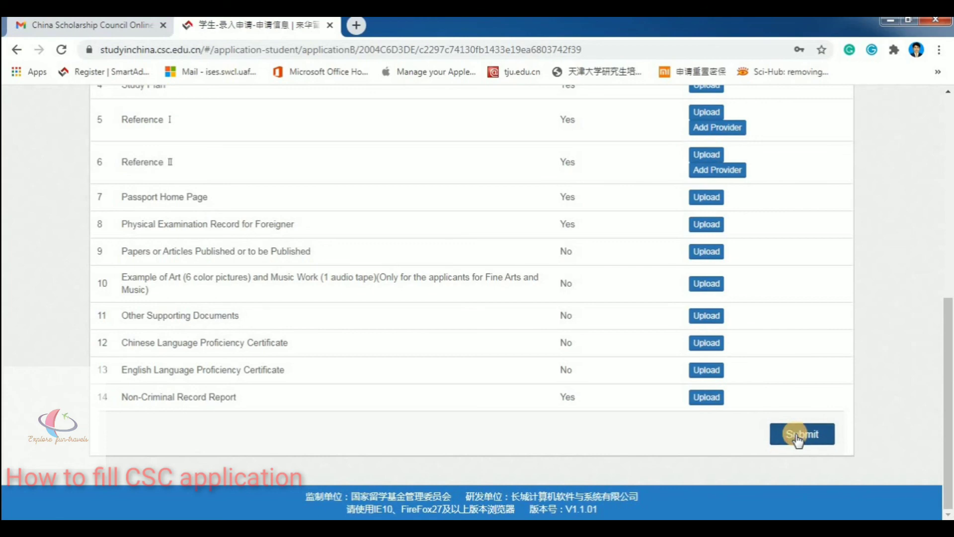
# Step: Try to submit the application without uploaded documents, and finish editing it to return to the list of applications
pyautogui.click(797, 437)
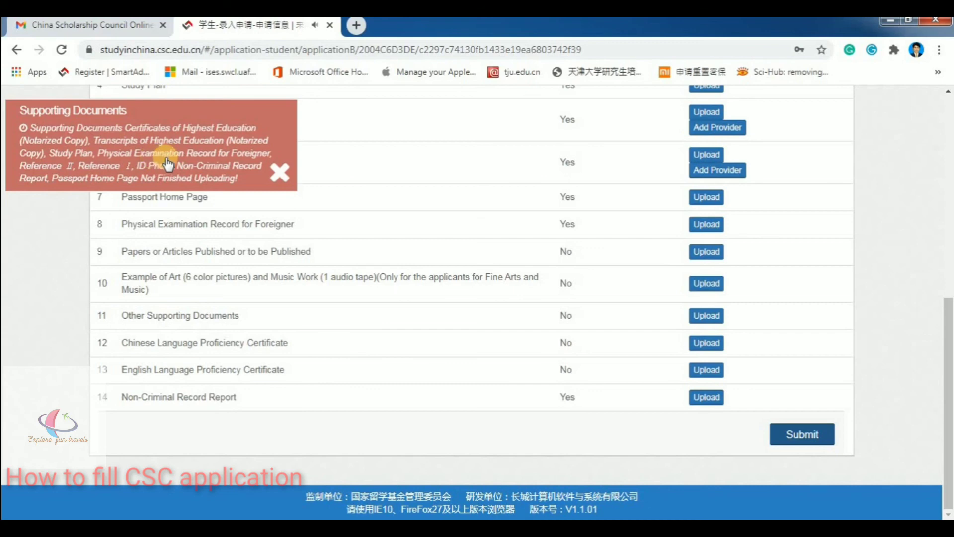
pyautogui.click(280, 172)
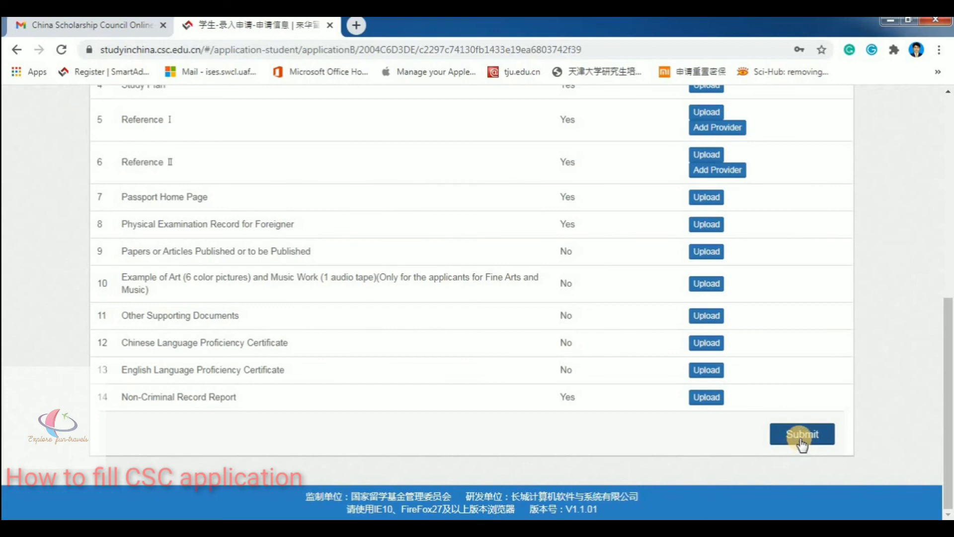
pyautogui.moveTo(948, 343); pyautogui.dragTo(949, 142)
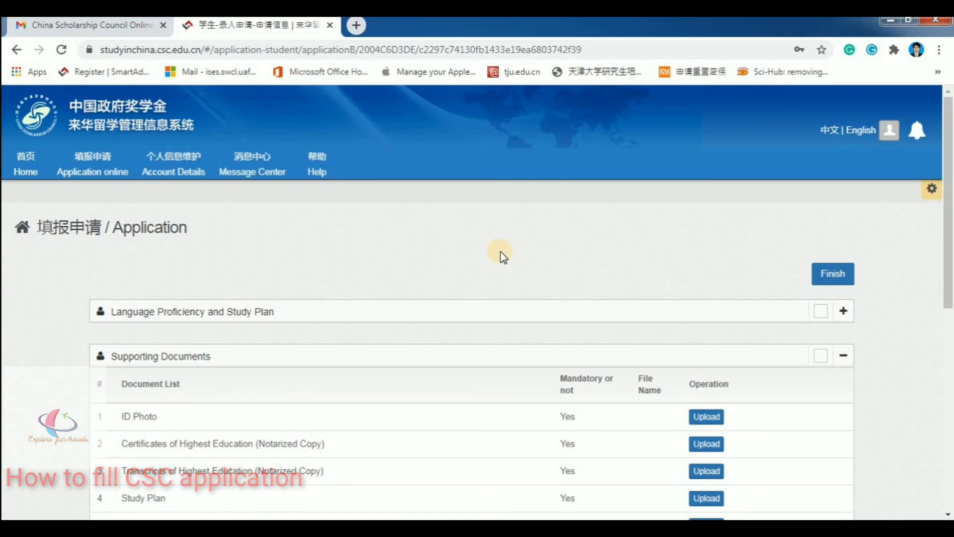
pyautogui.click(833, 274)
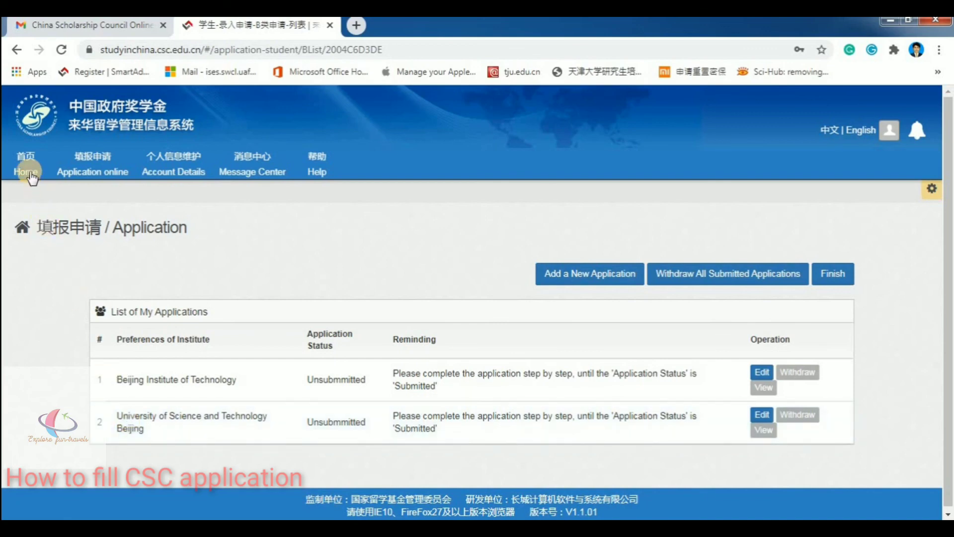
# Step: Open the home page and read through the Instructions for Chinese Government Scholarship Information System down to the notes
pyautogui.click(27, 194)
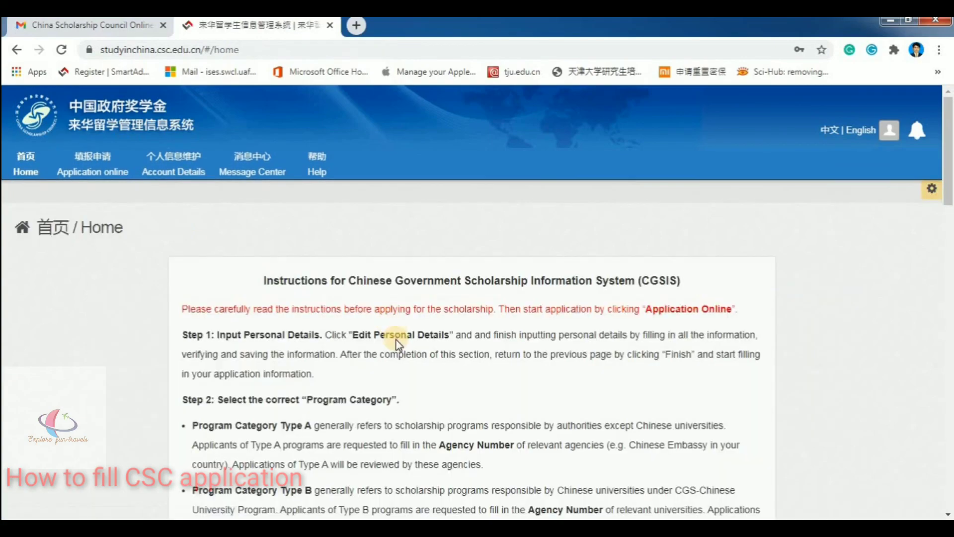
pyautogui.scroll(-4, 395, 340)
pyautogui.scroll(-2, 371, 320)
pyautogui.scroll(-7, 355, 264)
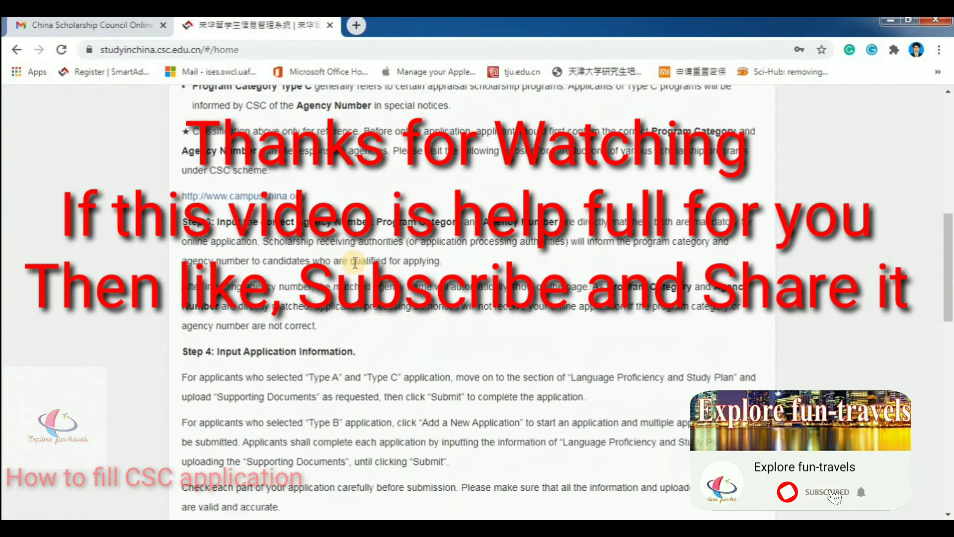
pyautogui.scroll(-2, 354, 264)
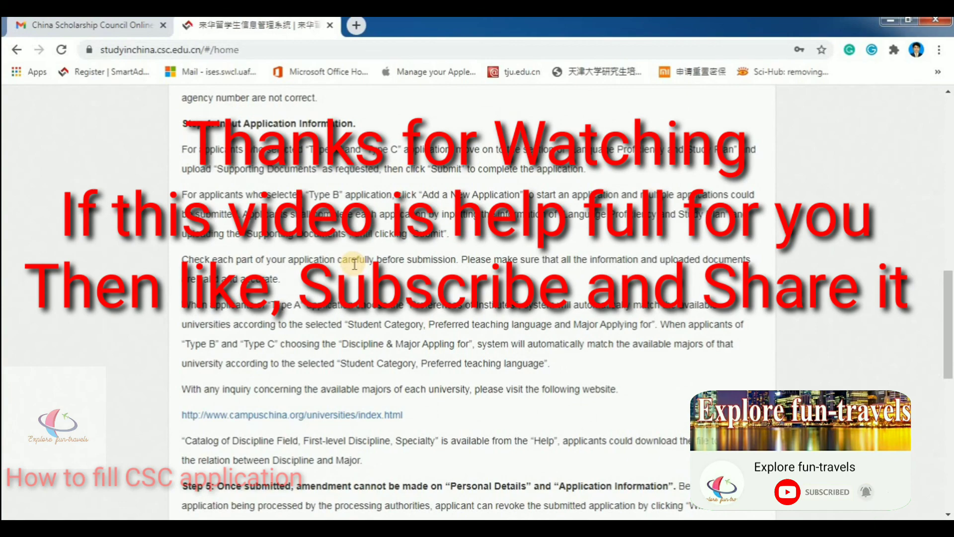
pyautogui.scroll(-10, 355, 264)
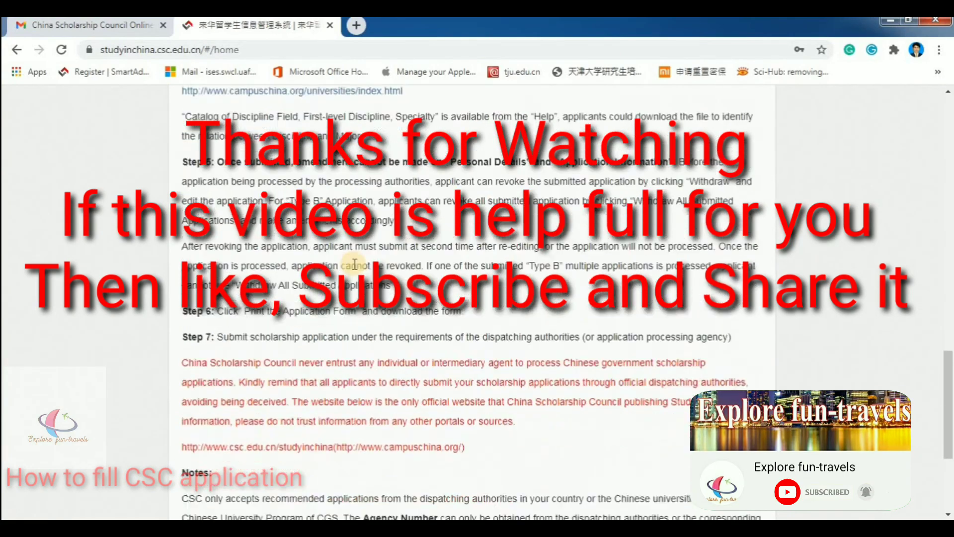
pyautogui.scroll(-5, 354, 264)
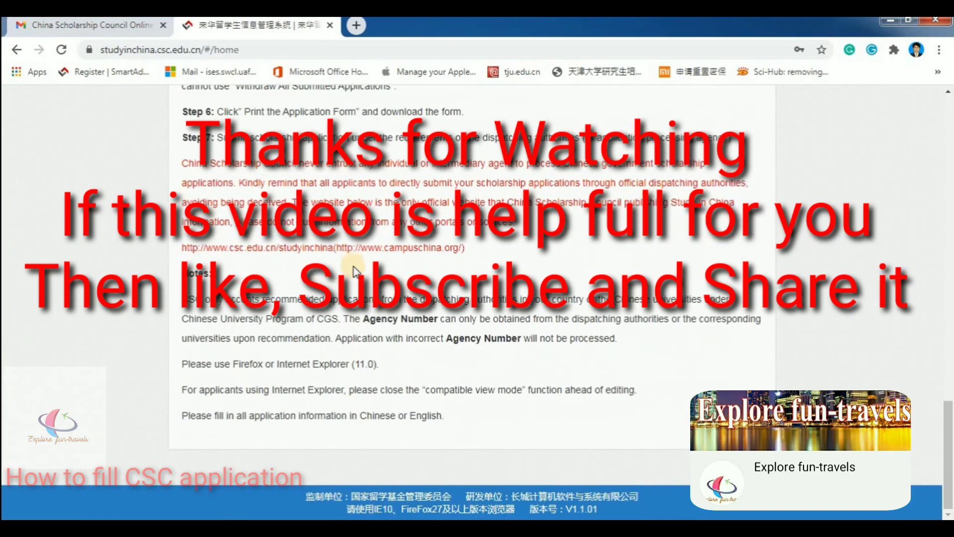